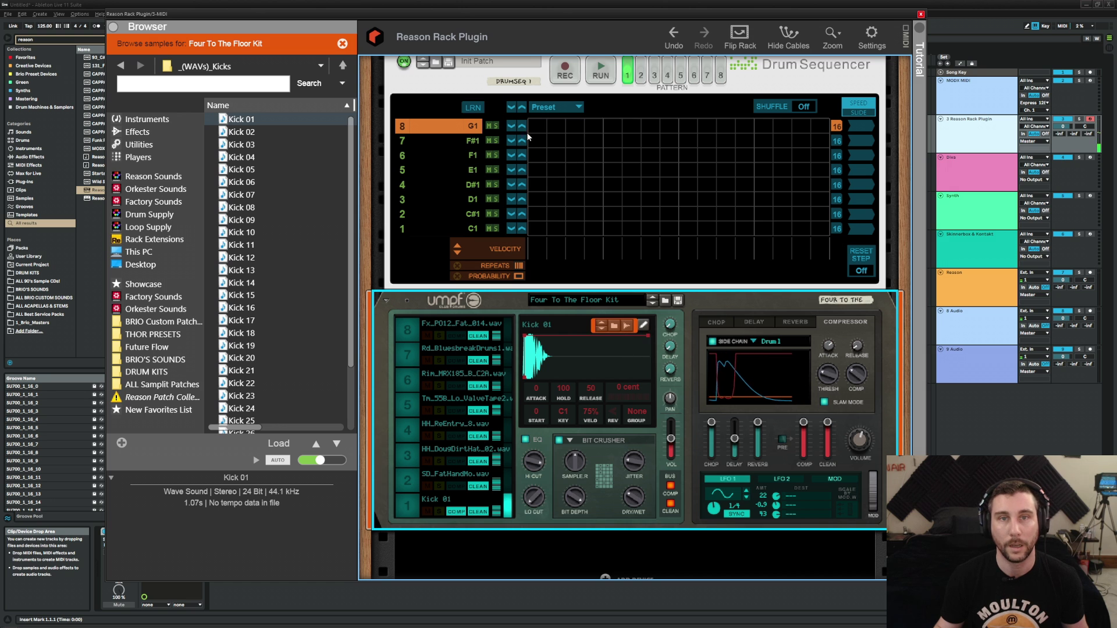
- Program a four-on-the-floor kick on Drum Sequencer lane 1, on steps 1, 5, 9 and 13, and start playback
left_click(533, 228)
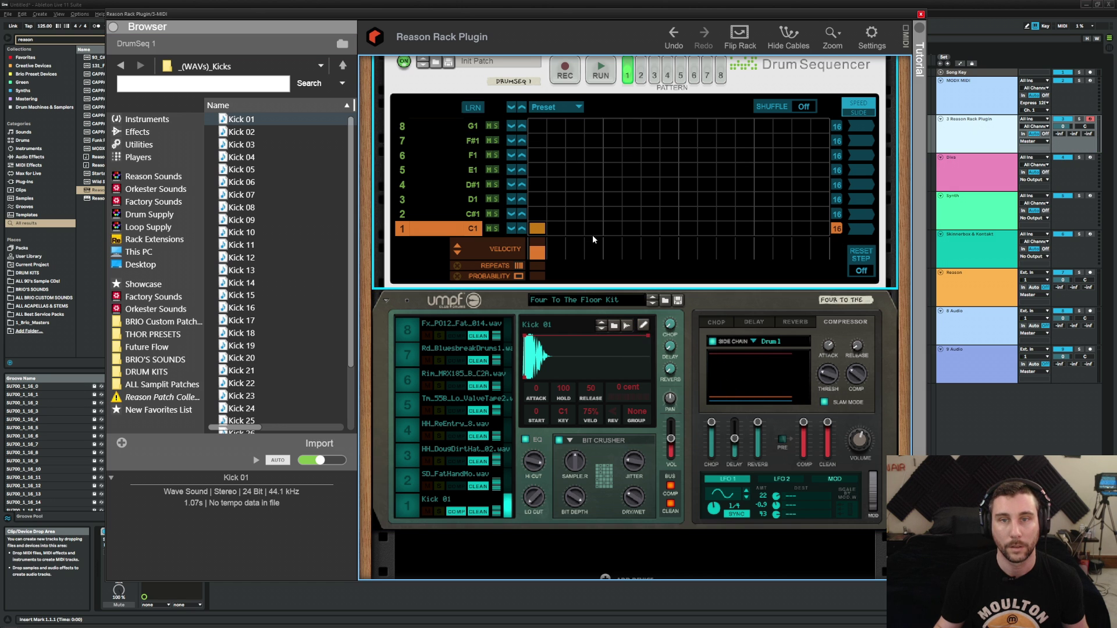
left_click(612, 228)
key("space")
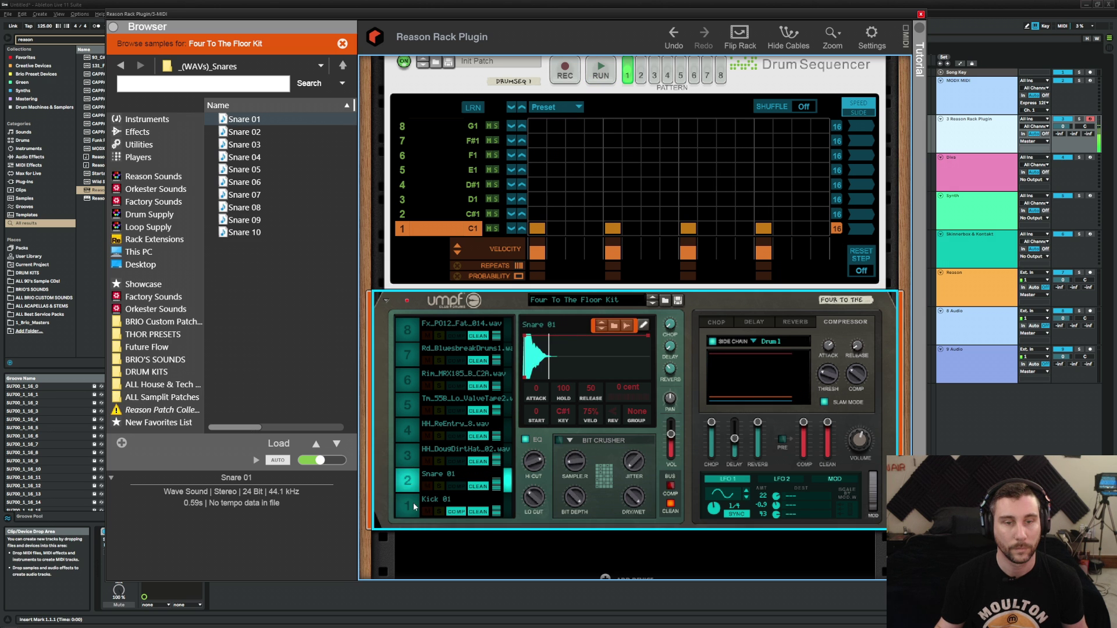
- Load Snare 01 into Umpf's second channel and sequence it on steps 5, 13 and 16, with 60% probability on step 16
left_click(412, 506)
left_click(409, 489)
left_click(409, 488)
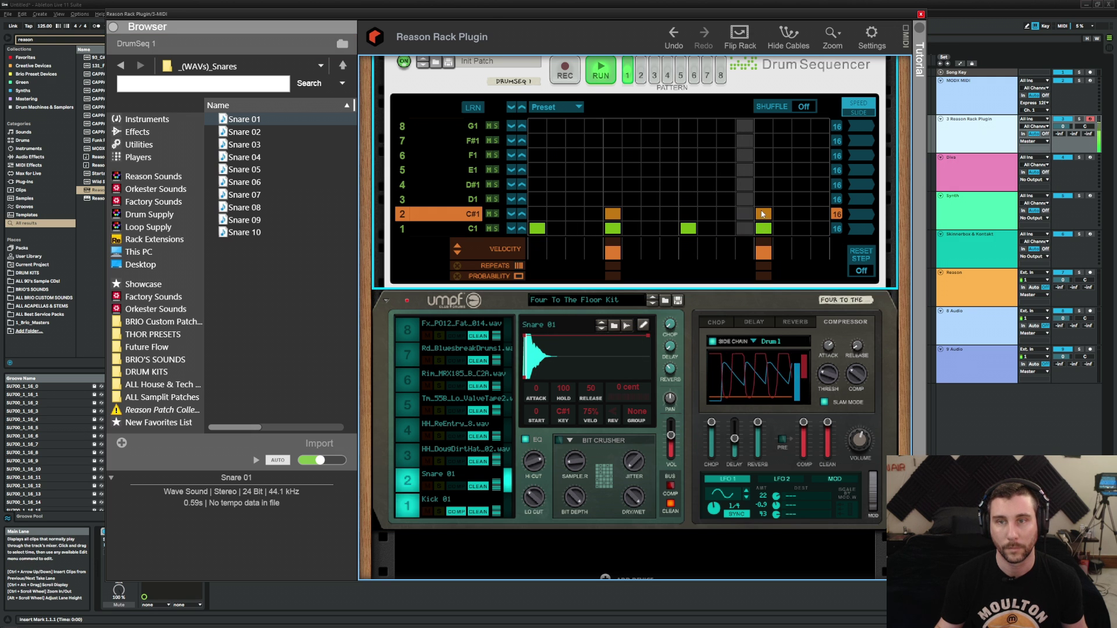
left_click(819, 214)
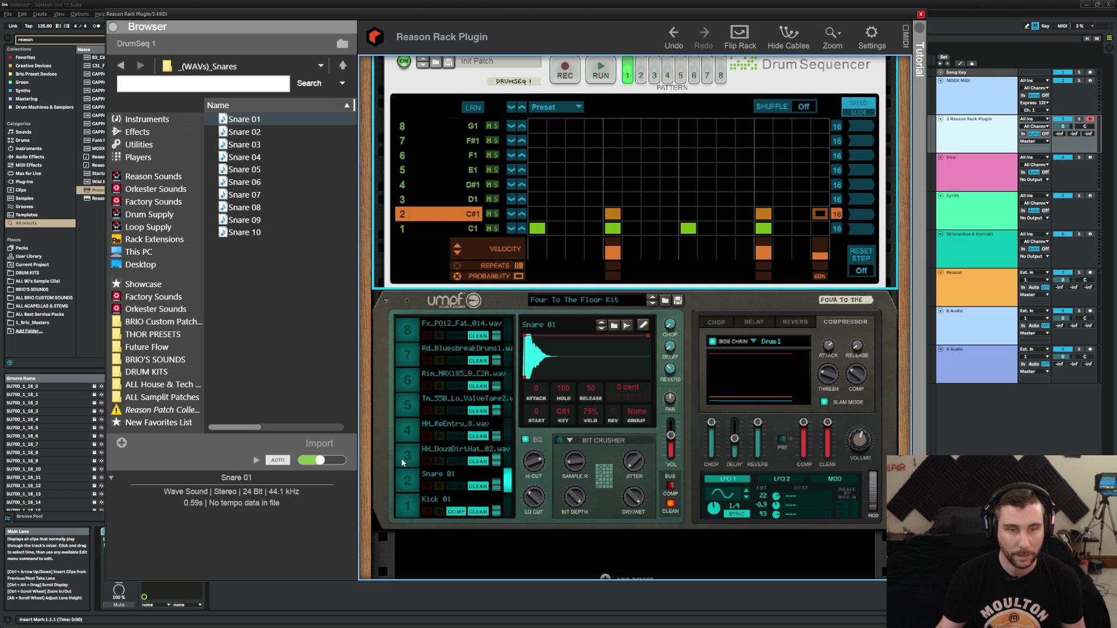
- Audition Umpf's third-channel hi-hat and place offbeat hits on steps 3, 7, 11 and 15 of lane 3
left_click(410, 457)
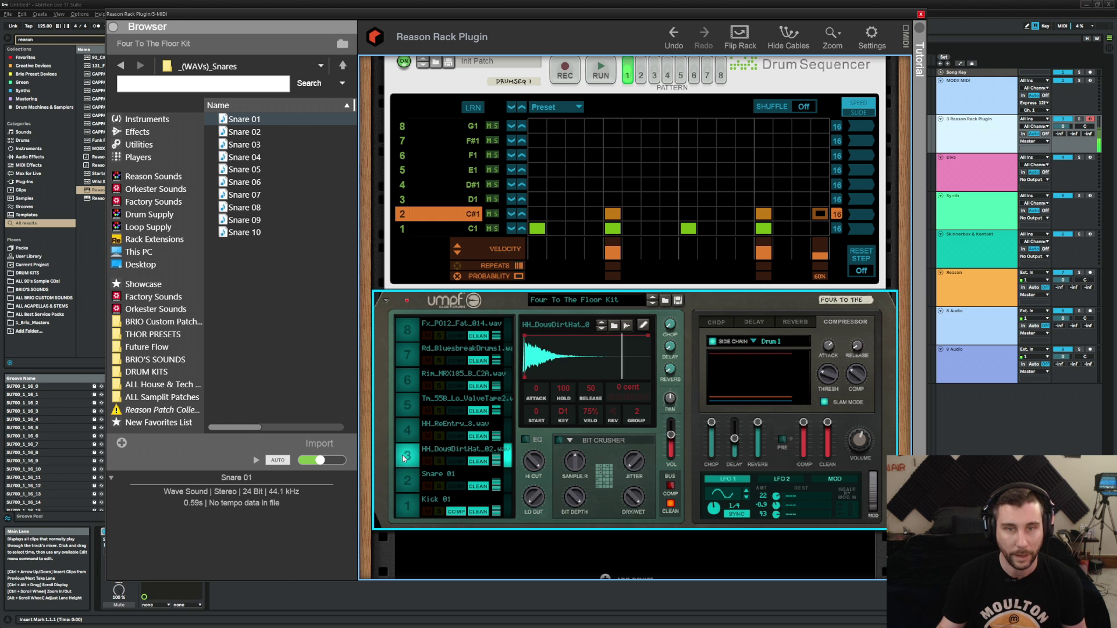
left_click(574, 201)
key("space")
left_click(651, 202)
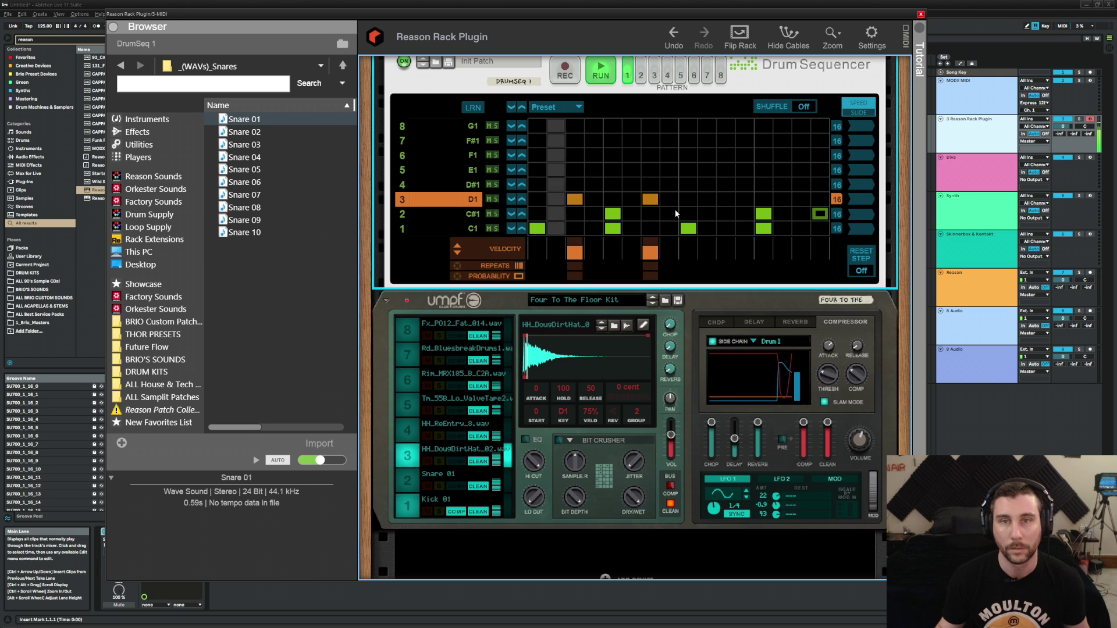
left_click(725, 201)
left_click(800, 201)
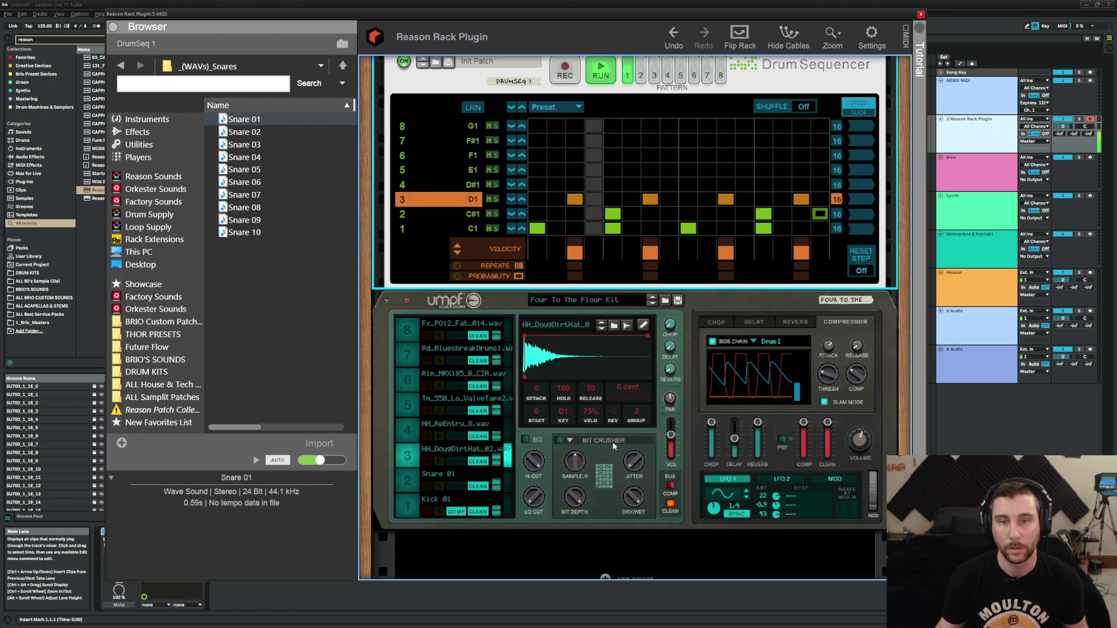
- Shorten the hi-hat's amplitude envelope in Umpf, setting its hold to 71 and reducing its release
left_click(648, 338)
key("space")
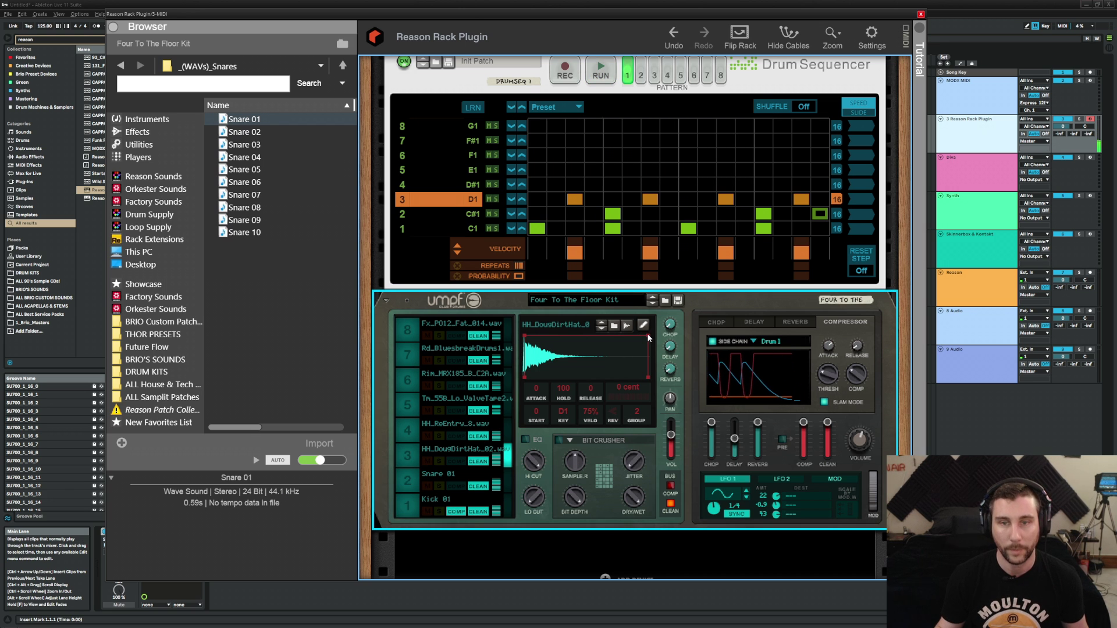
left_click_drag(590, 378, 590, 373)
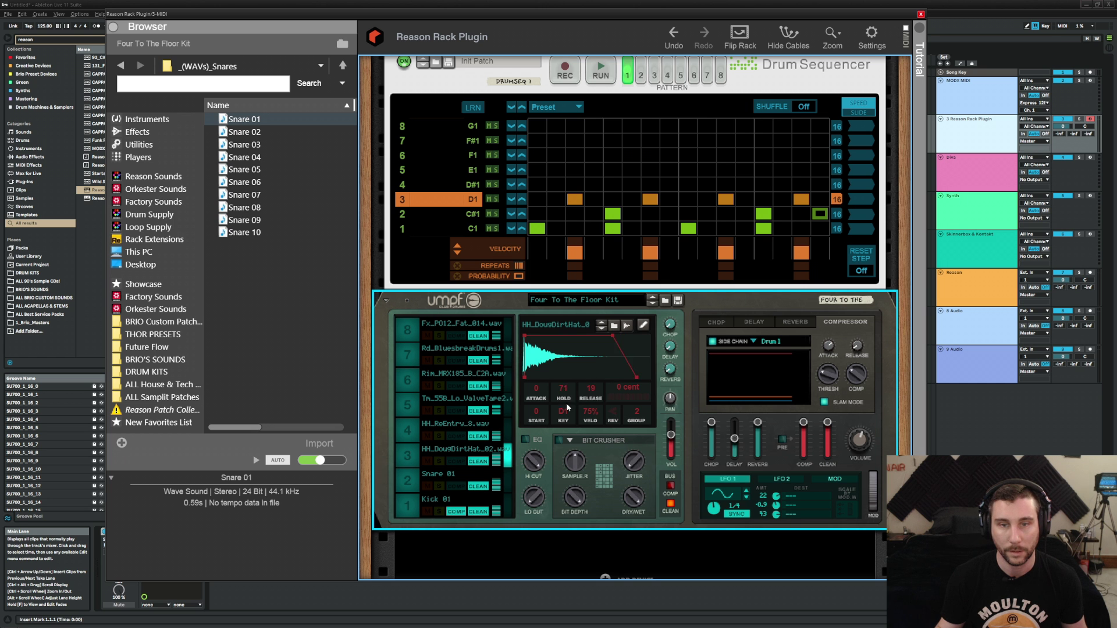
- Add an LFO MIDI device that modulates the hi-hat's hold, and adjust the hi-hat's Chop amount during playback
left_click_drag(591, 9, 589, 528)
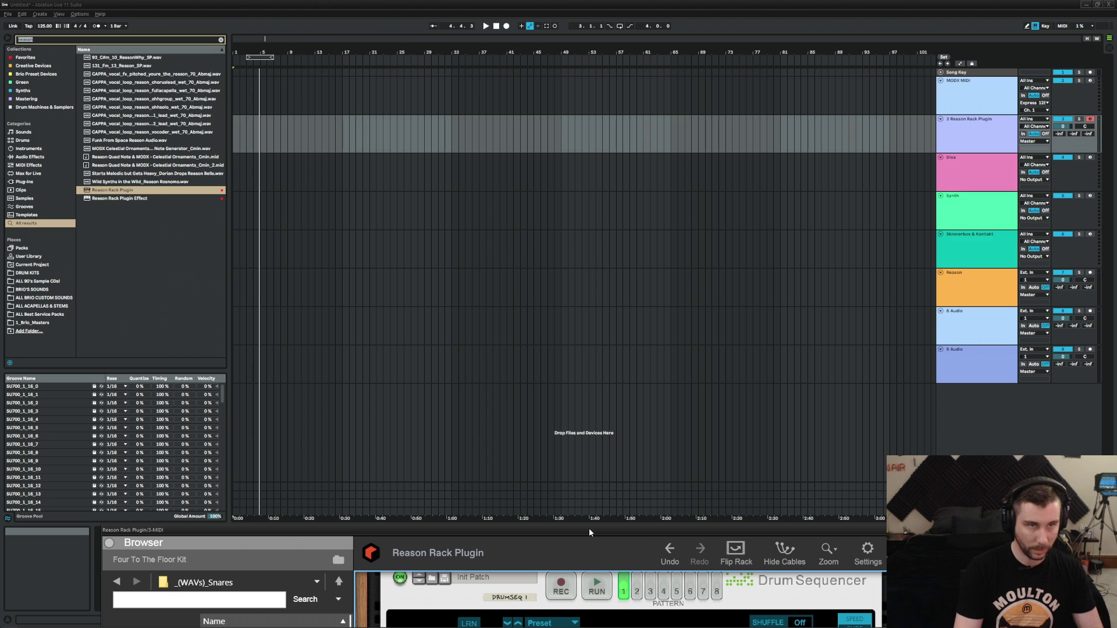
type("lfo")
scroll(193, 183, "down", 12)
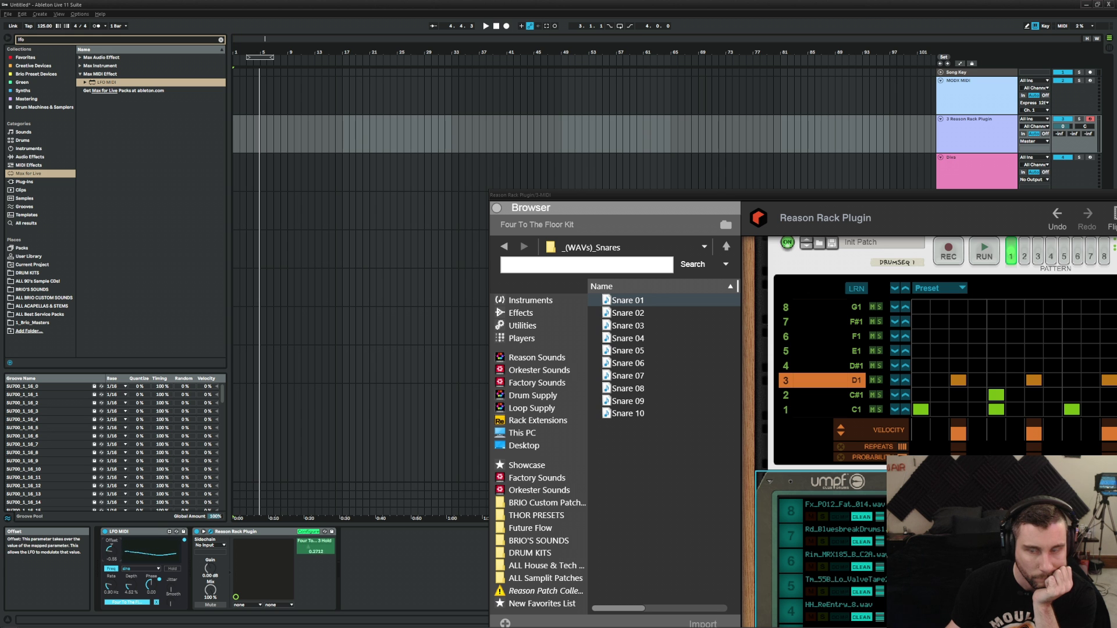
left_click_drag(779, 197, 488, 54)
key("space")
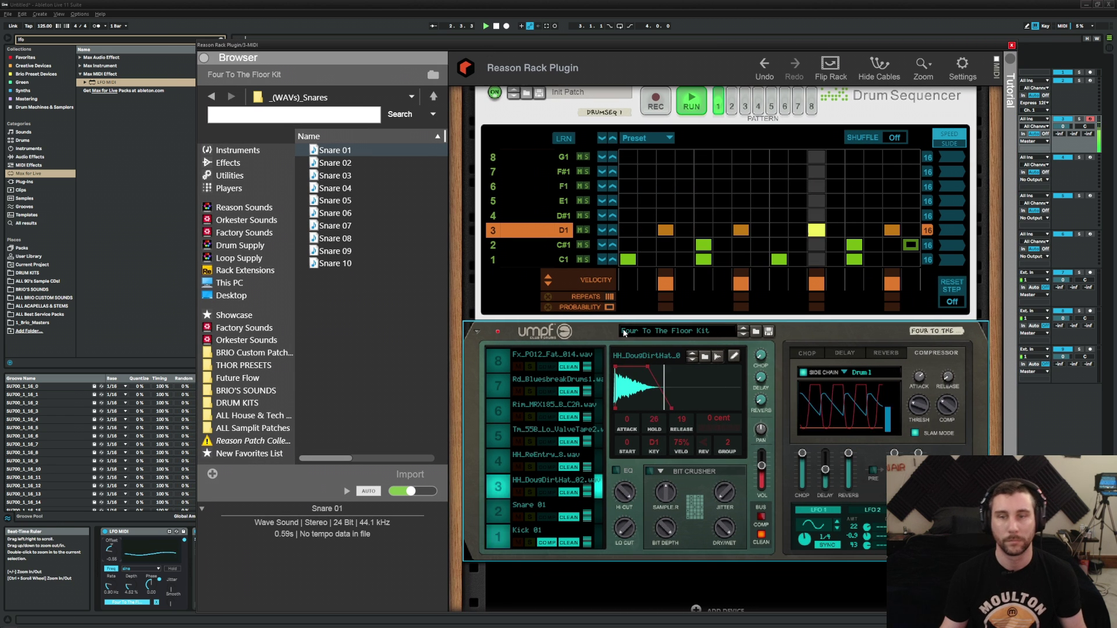
left_click_drag(762, 354, 763, 347)
left_click_drag(644, 43, 610, 25)
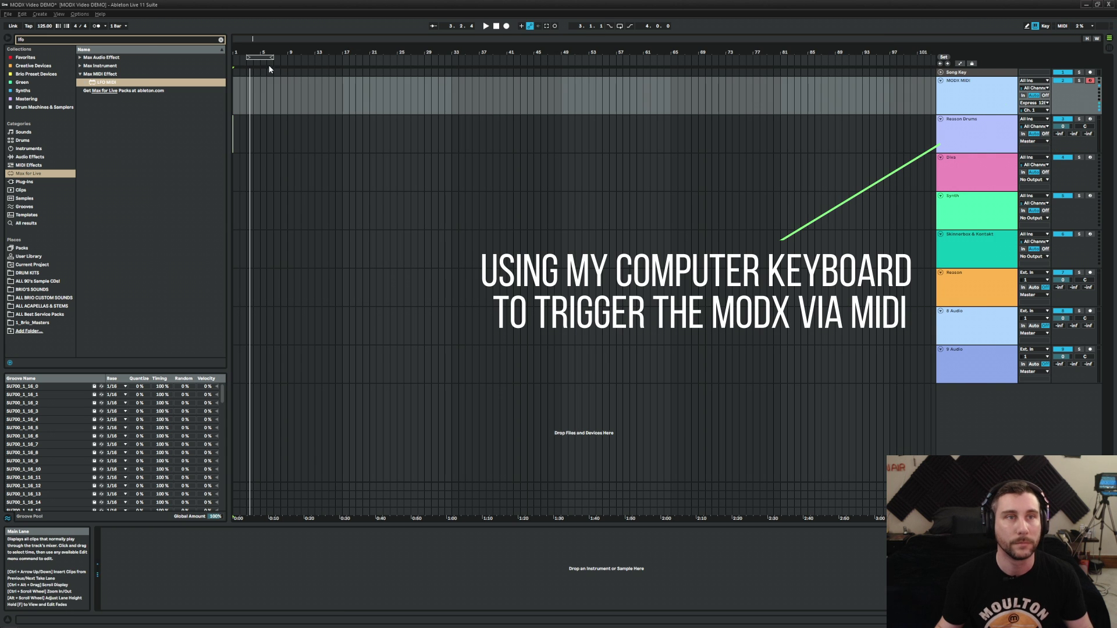
- Create an empty four-bar MIDI clip from bar 1 on the MODX MIDI track and enlarge its note editor
key("space")
left_click_drag(261, 53, 298, 59)
key("space")
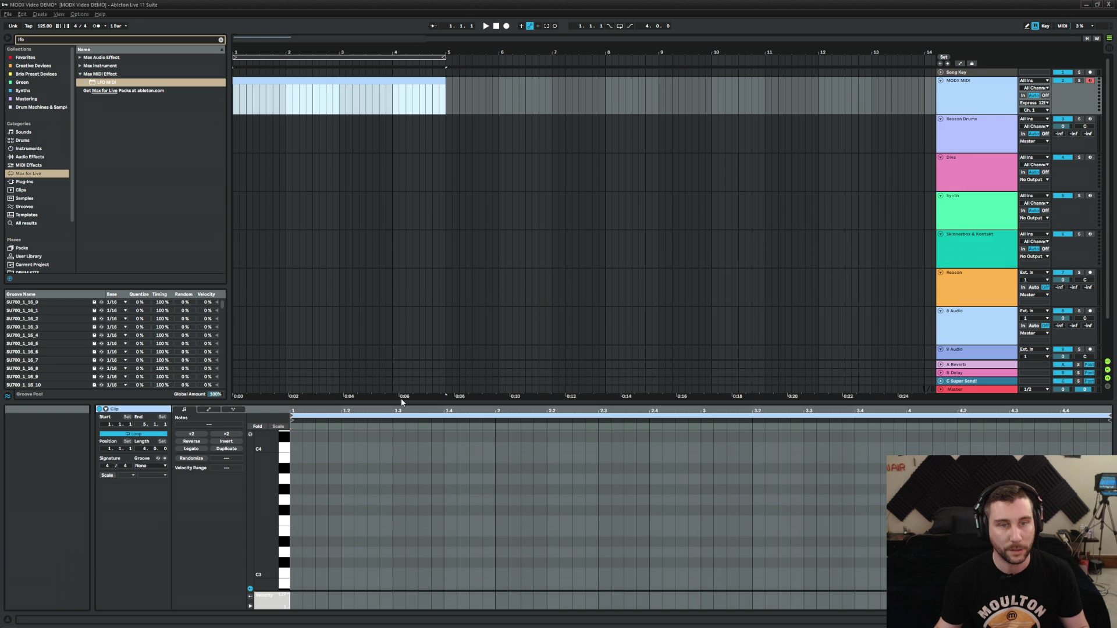
left_click_drag(403, 401, 397, 280)
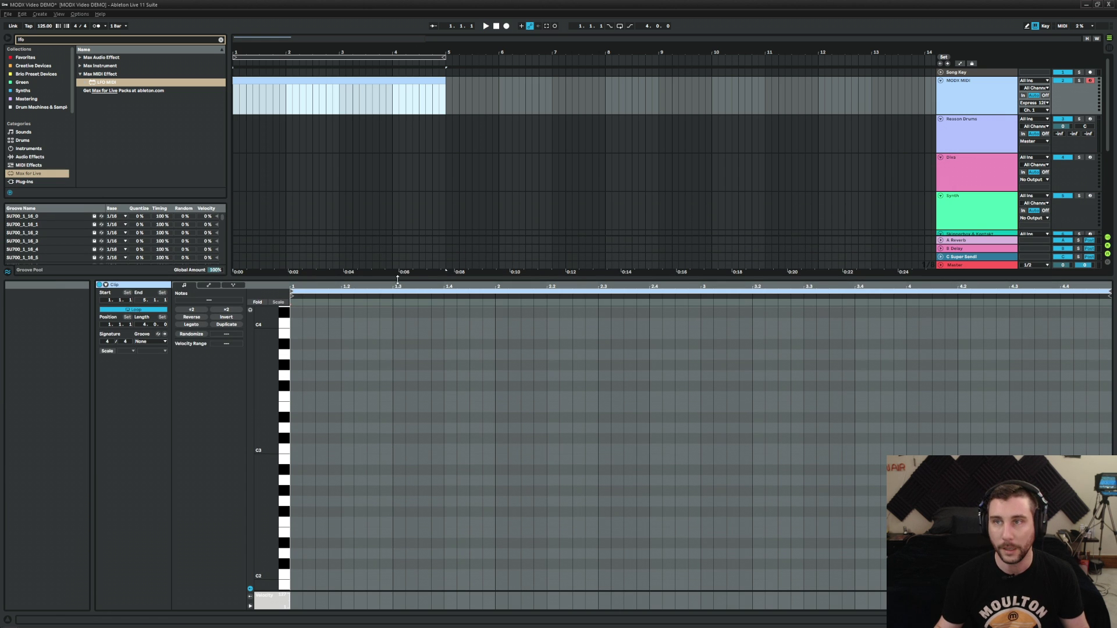
- Enter sixteenth notes in bar 1: E3 at 1.1.1, 1.1.4, 1.2.3 and 1.3.2, and F3 at 1.4.1
left_click(283, 398)
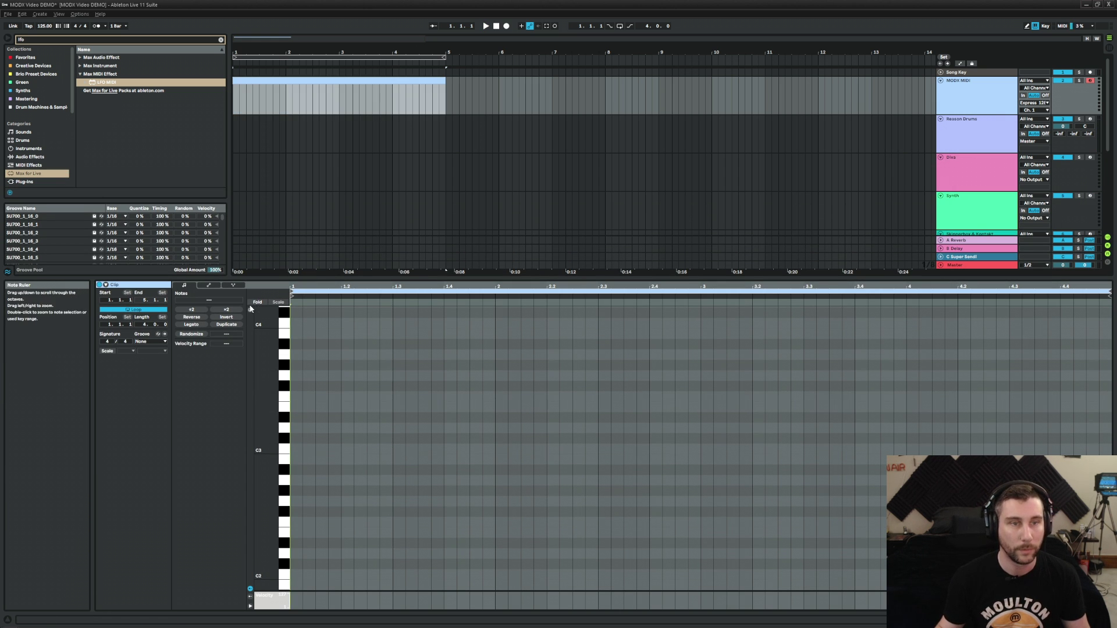
double_click(294, 407)
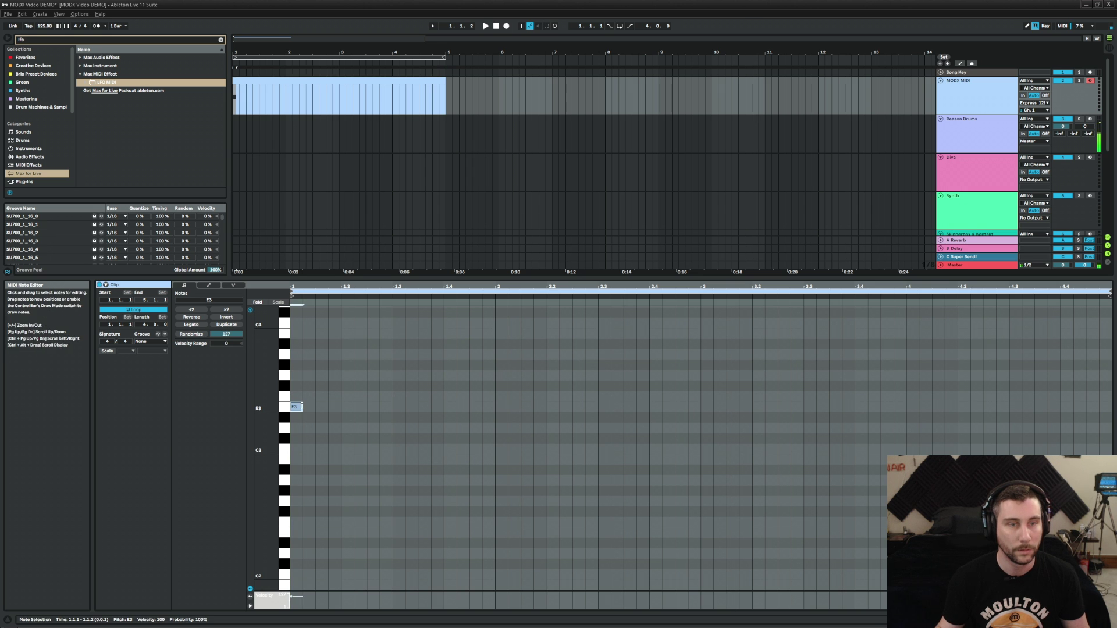
double_click(347, 406)
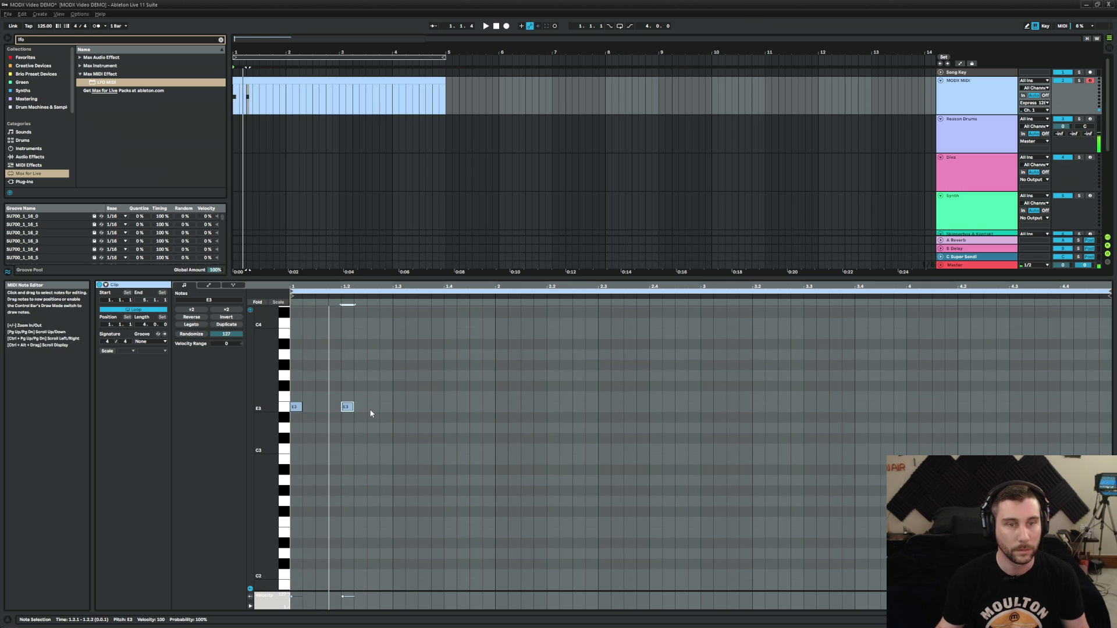
left_click_drag(349, 407, 342, 410)
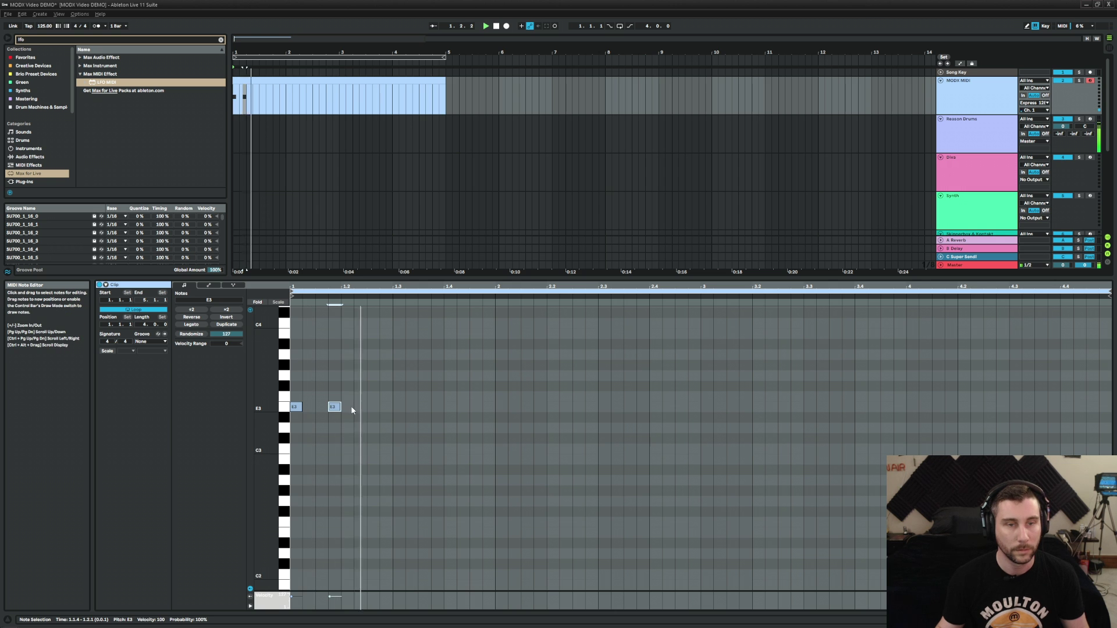
double_click(372, 407)
double_click(411, 407)
double_click(450, 396)
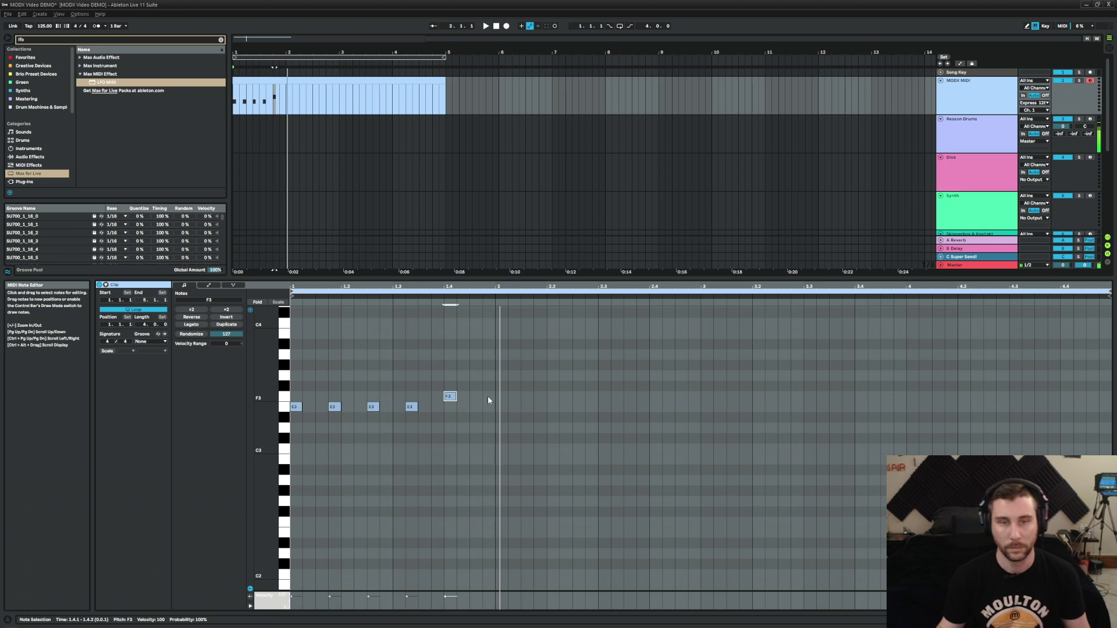
- Duplicate the bar 1 note pattern three times to fill all four bars, and play it back
left_click_drag(491, 370, 295, 425)
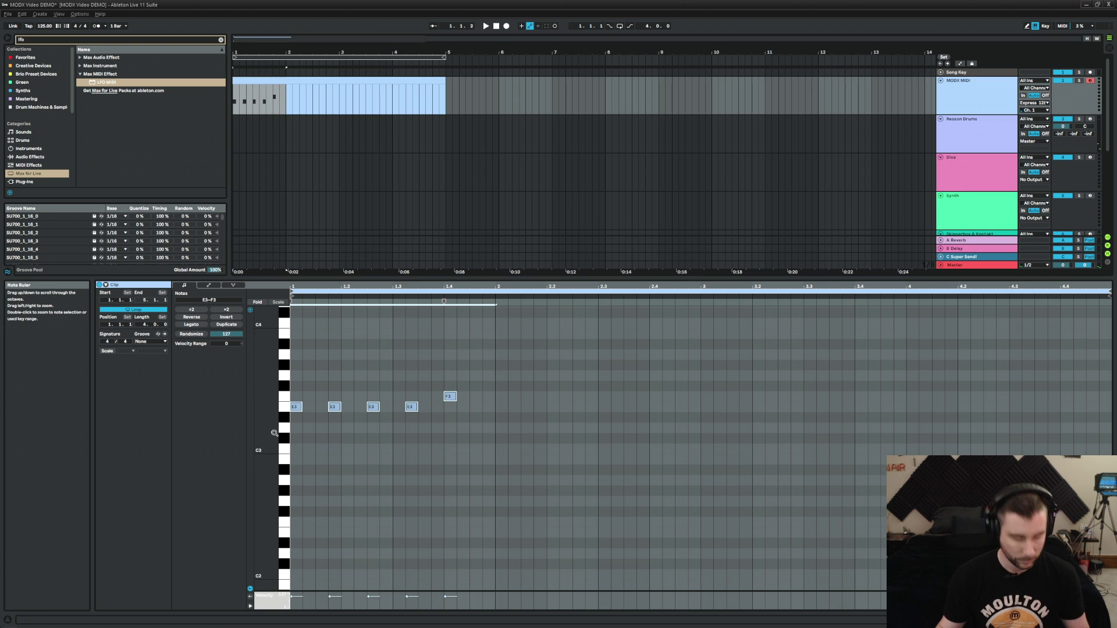
key("ctrl+d")
key("ctrl+d")
key("ctrl+d")
key("space")
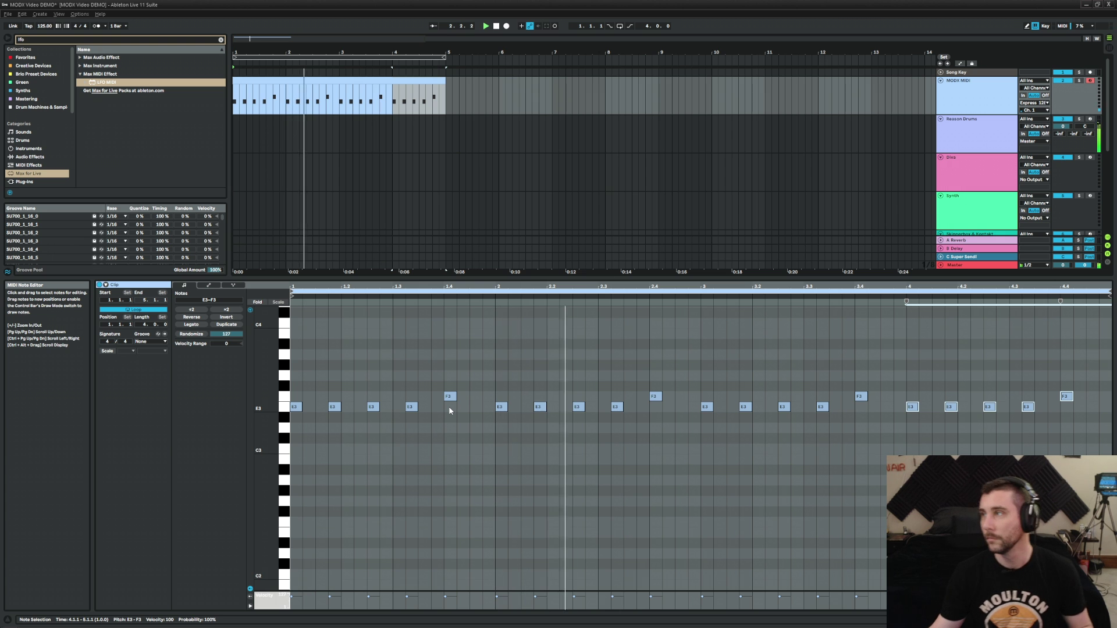
- Loop the arrangement over the four-bar MODX MIDI clip and play it, reducing the note editor's height
key("space")
left_click(412, 83)
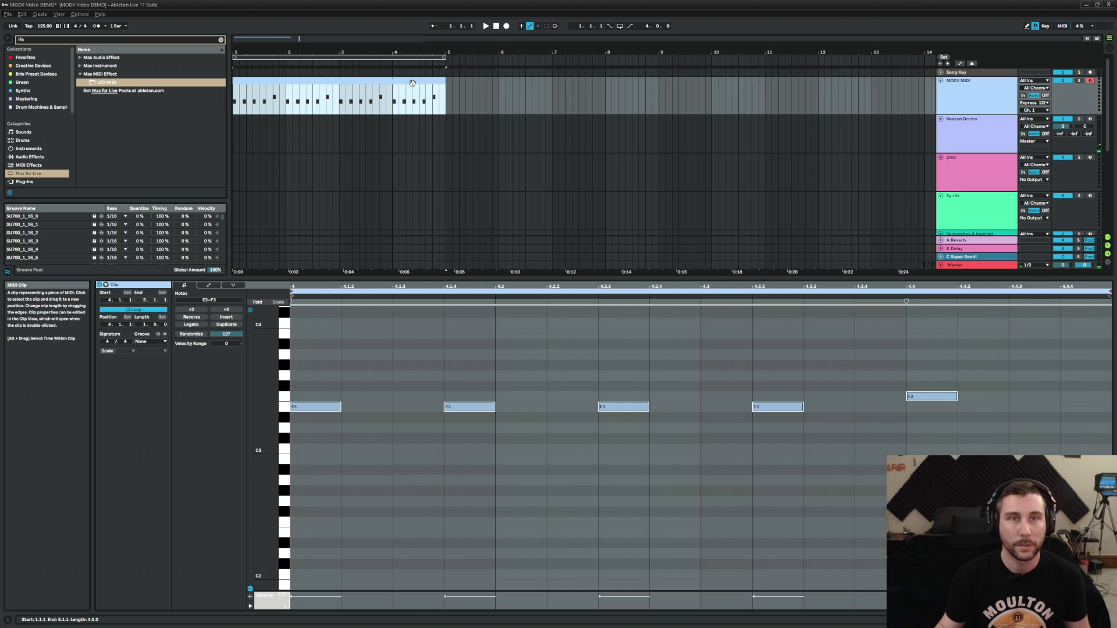
key("ctrl+l")
key("space")
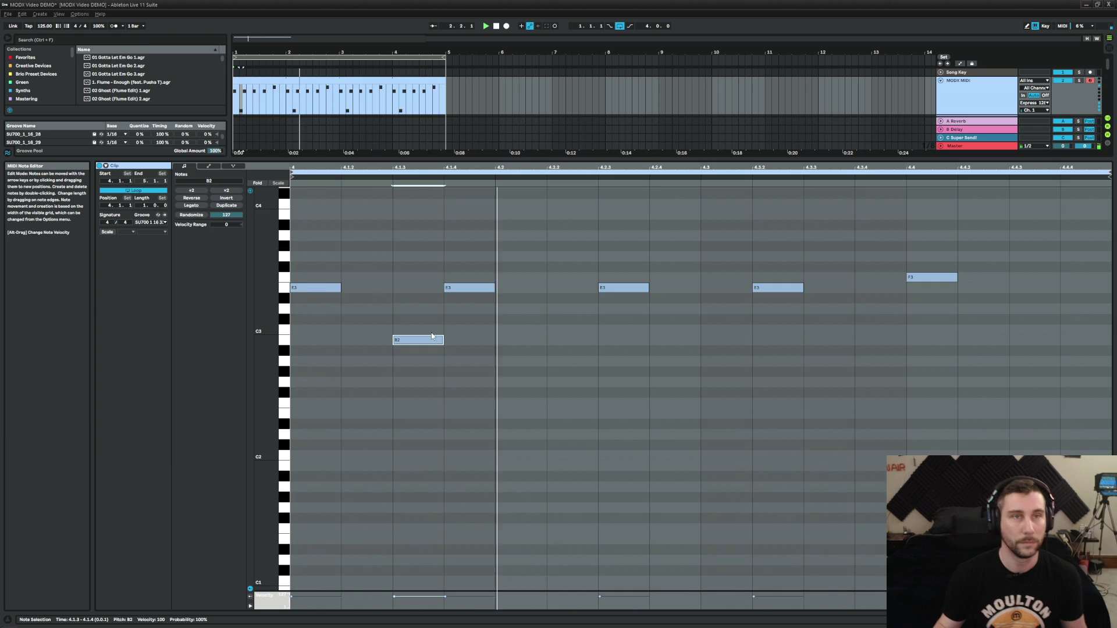
left_click_drag(439, 162, 439, 391)
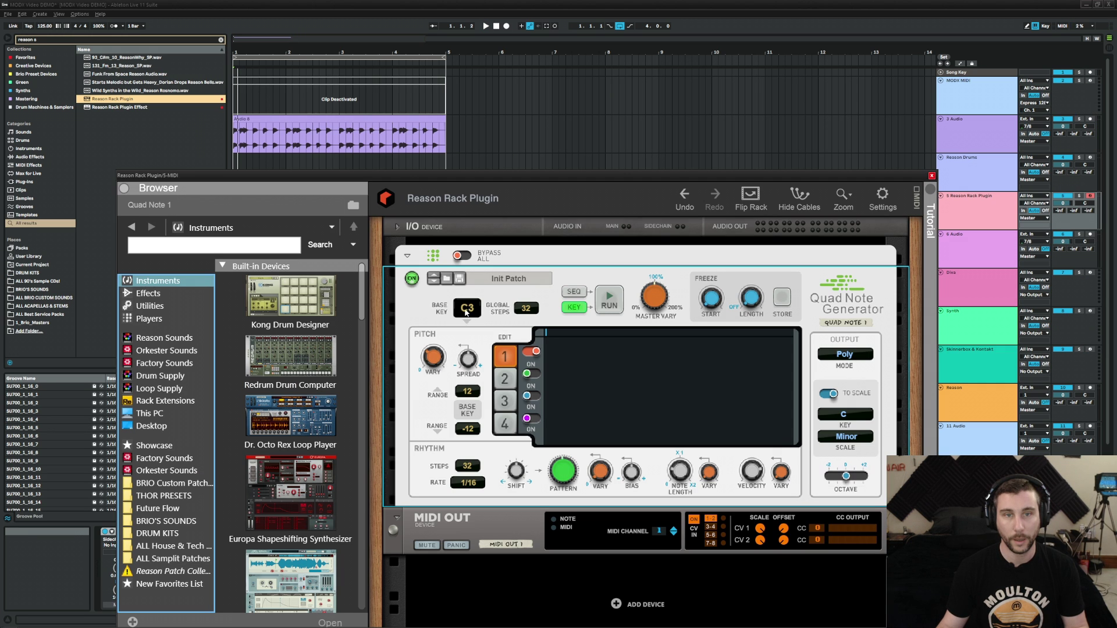
left_click_drag(465, 312, 469, 320)
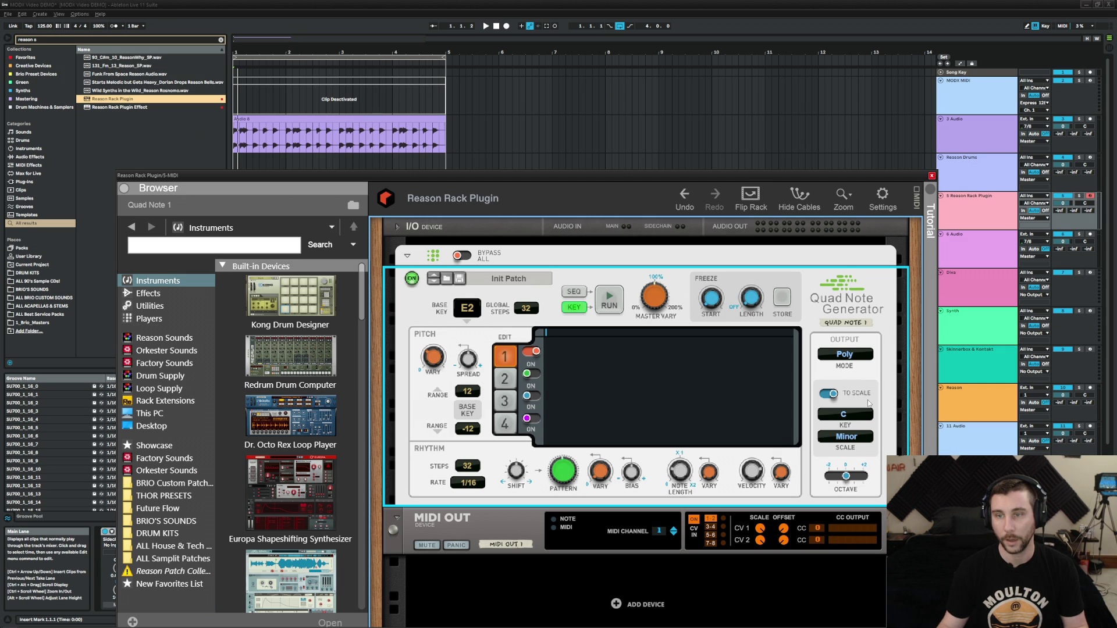
- Set the Quad Note Generator's scale key to E and choose a new rhythm rate
left_click(855, 417)
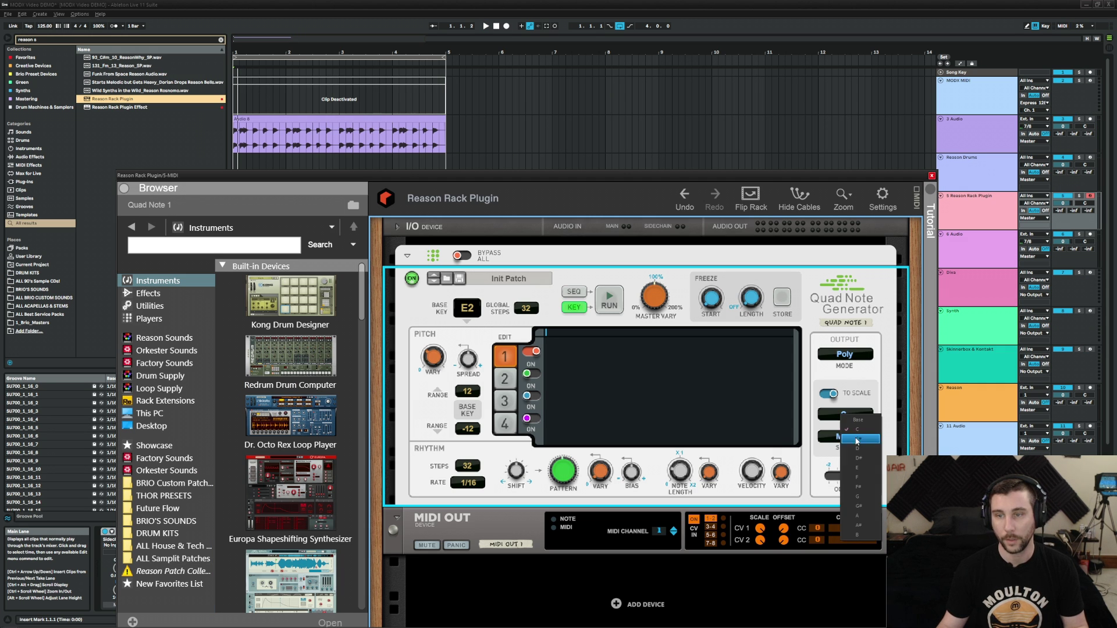
left_click(870, 468)
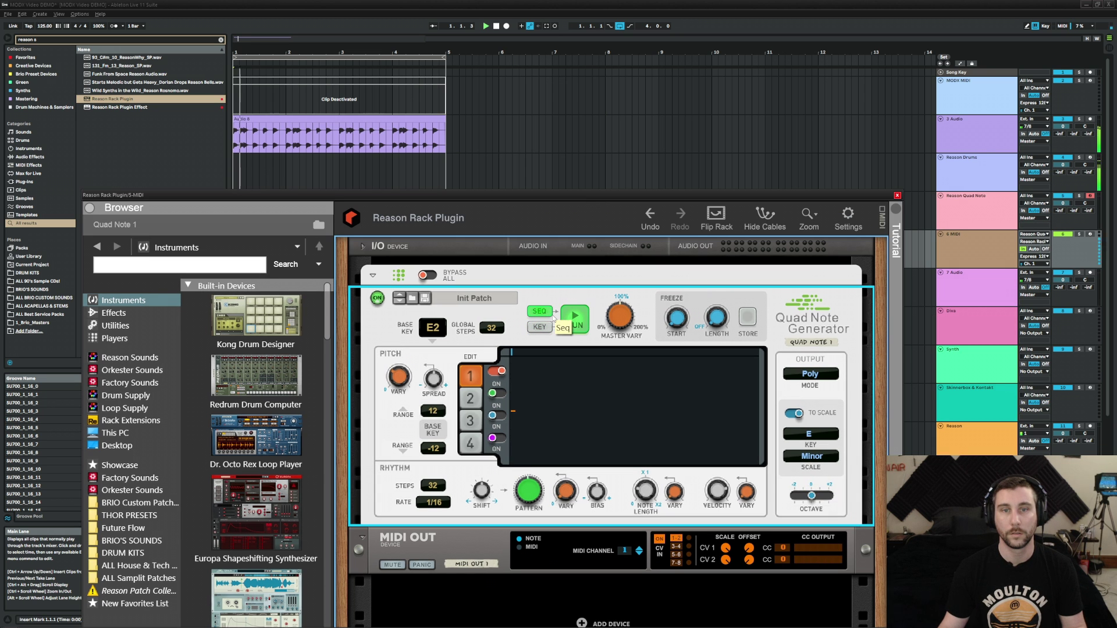
left_click_drag(541, 216, 577, 170)
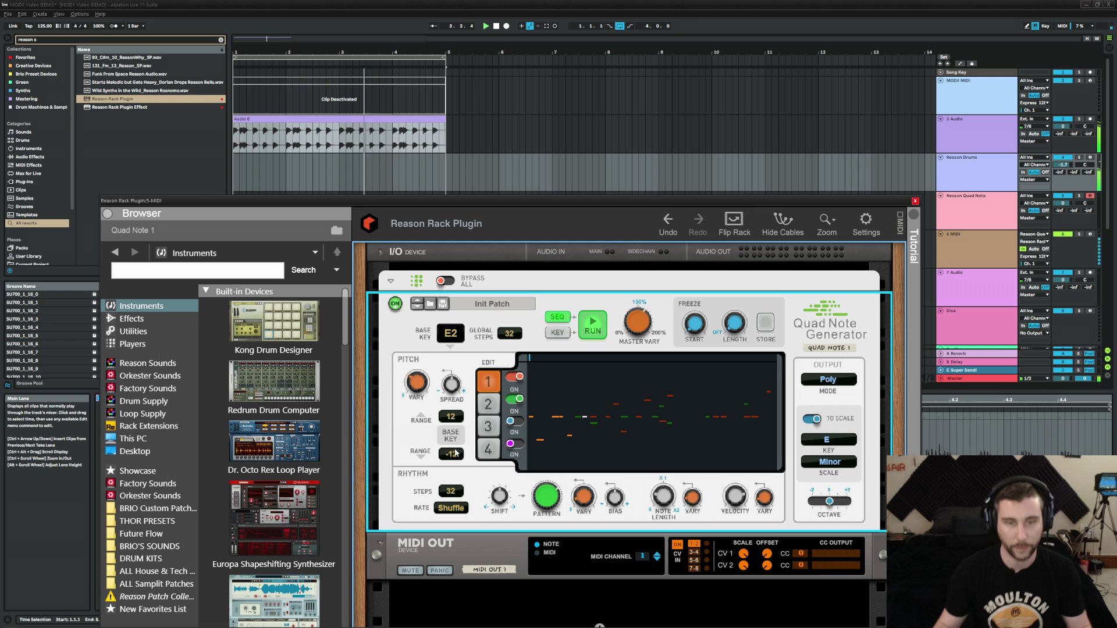
left_click(451, 508)
left_click(474, 564)
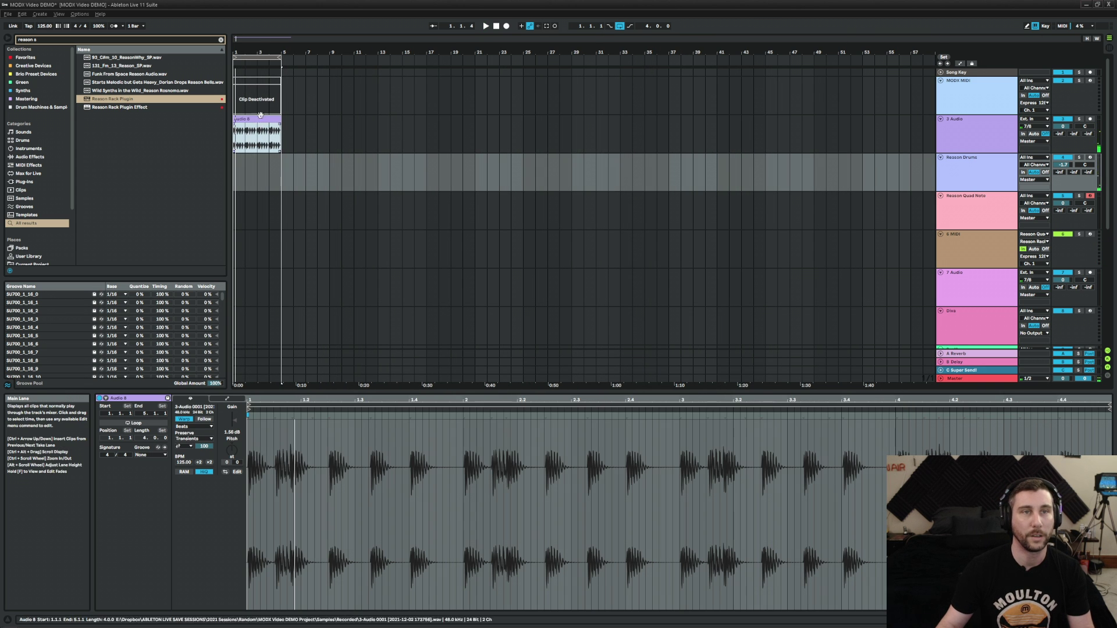
- Extend the recorded clip on the 3 Audio track and the arrangement loop to 16 bars
left_click(260, 81)
left_click(268, 119)
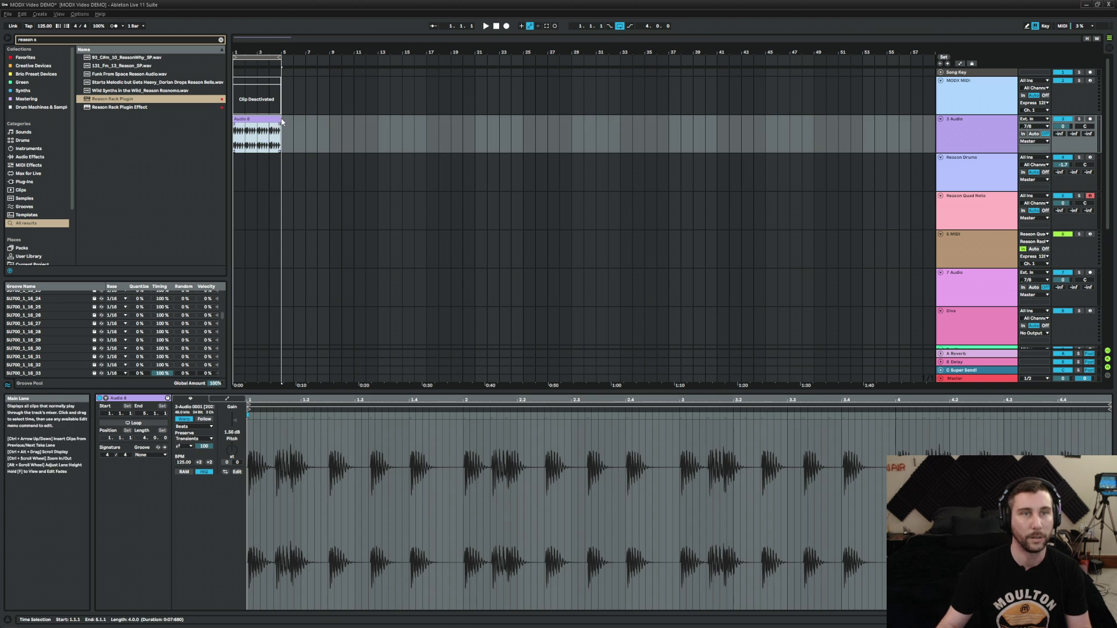
left_click_drag(282, 122, 428, 122)
left_click_drag(281, 57, 426, 58)
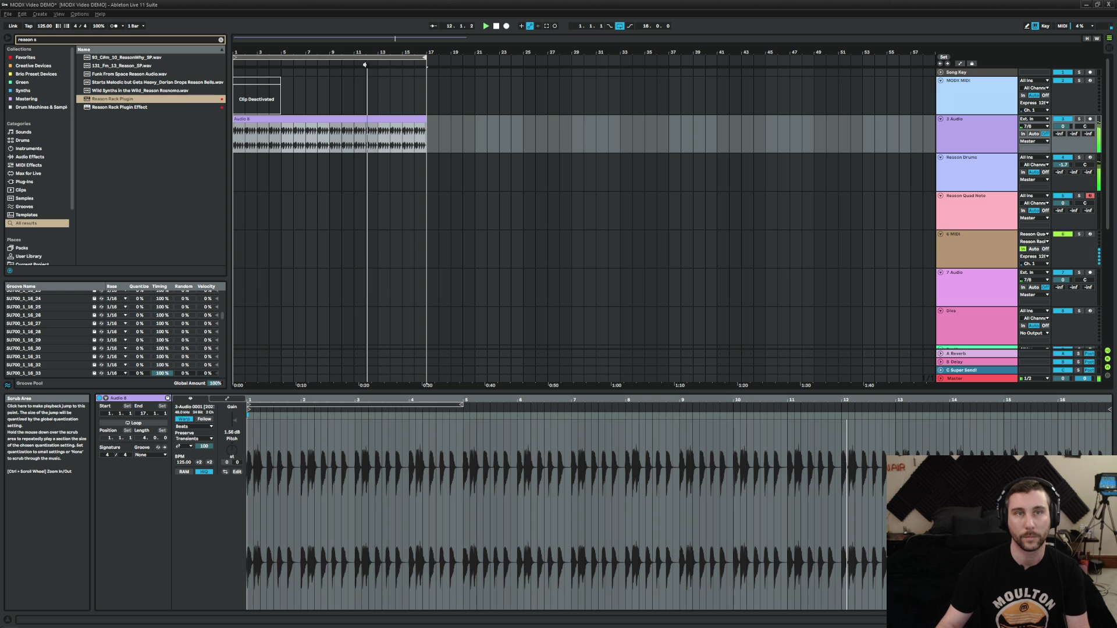
- Solo the 3 Audio track to hear it alone, unsolo it and stop playback
left_click(1080, 120)
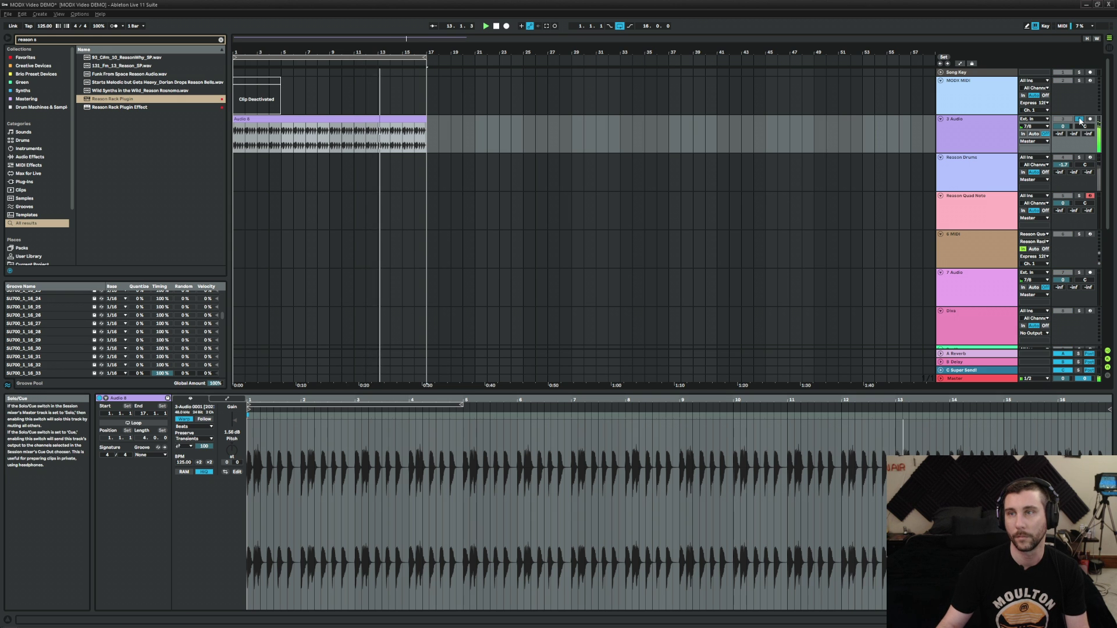
left_click(1079, 120)
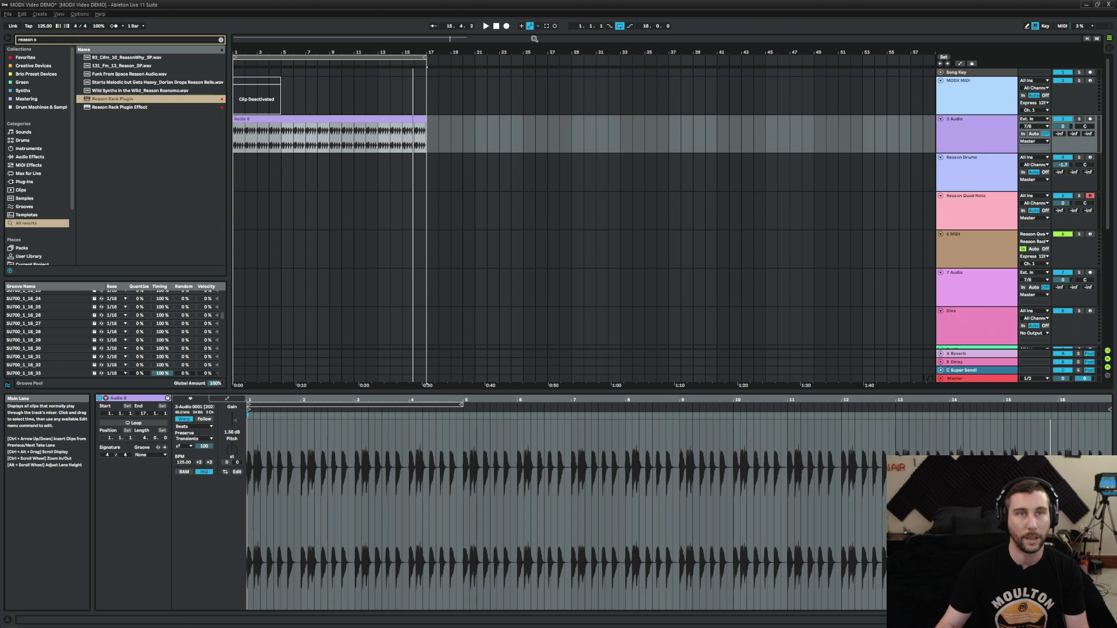
left_click(496, 26)
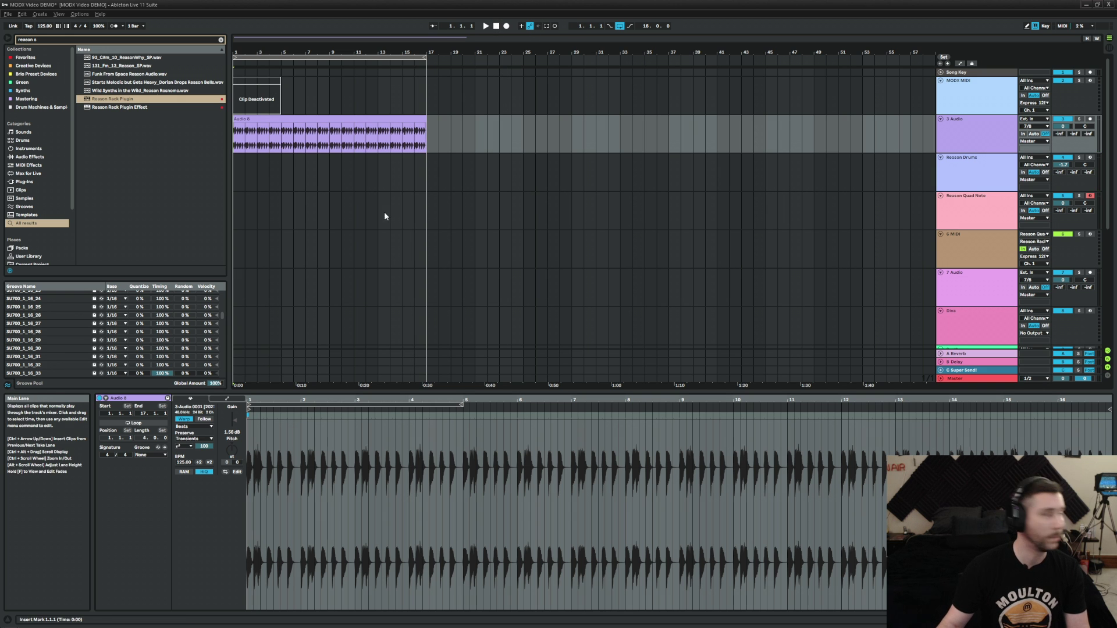
- Extend the recorded clip on the 3 Audio track to 32 bars and the arrangement loop to 43 bars
left_click_drag(415, 211, 228, 210)
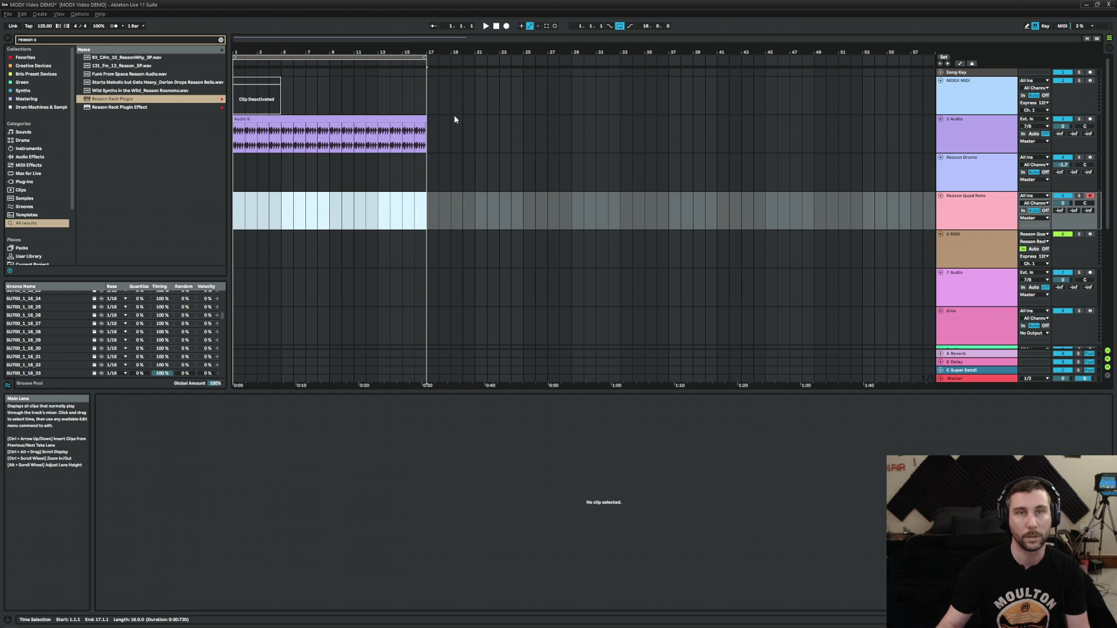
left_click(419, 119)
left_click_drag(424, 118, 620, 120)
- Arm the 7 Audio track and record about 41 bars of the generated notes' audio from the start of the arrangement
left_click(978, 240)
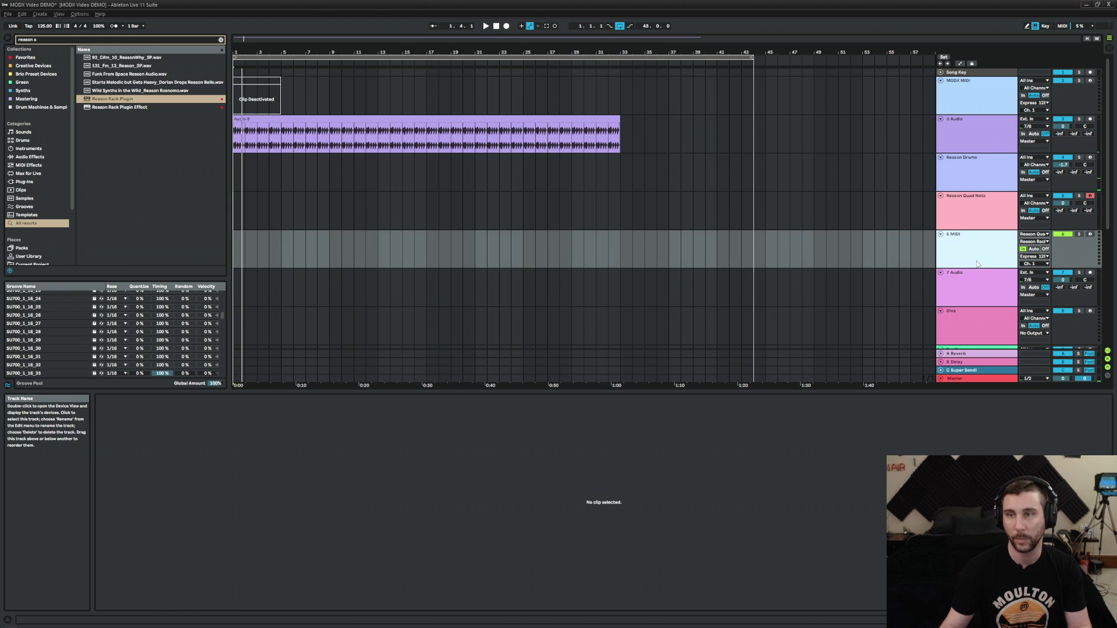
left_click(984, 283)
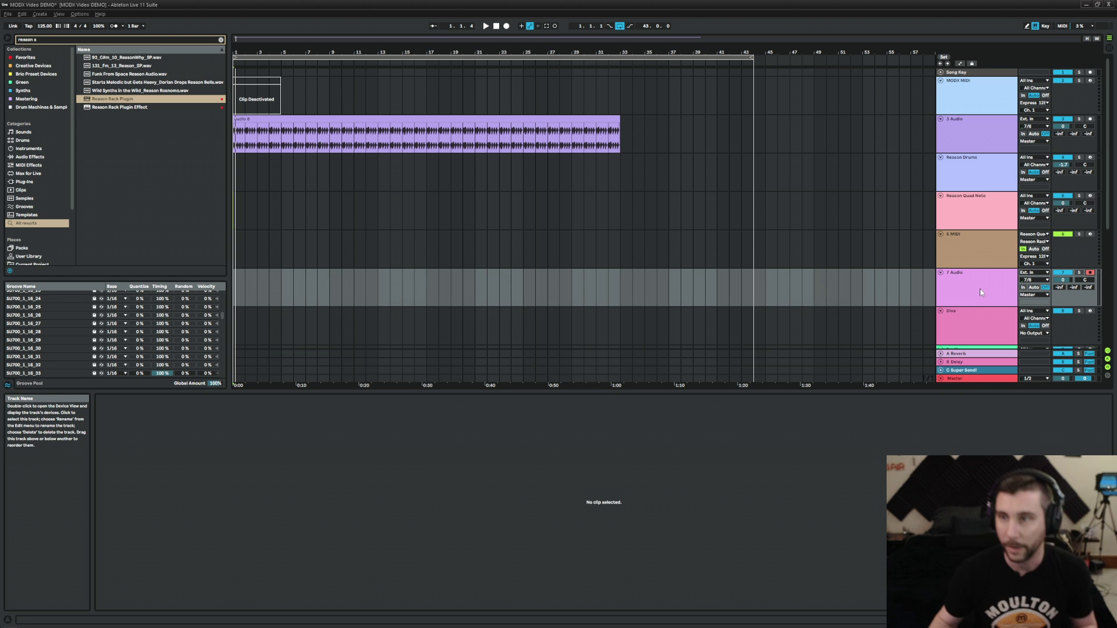
left_click(506, 26)
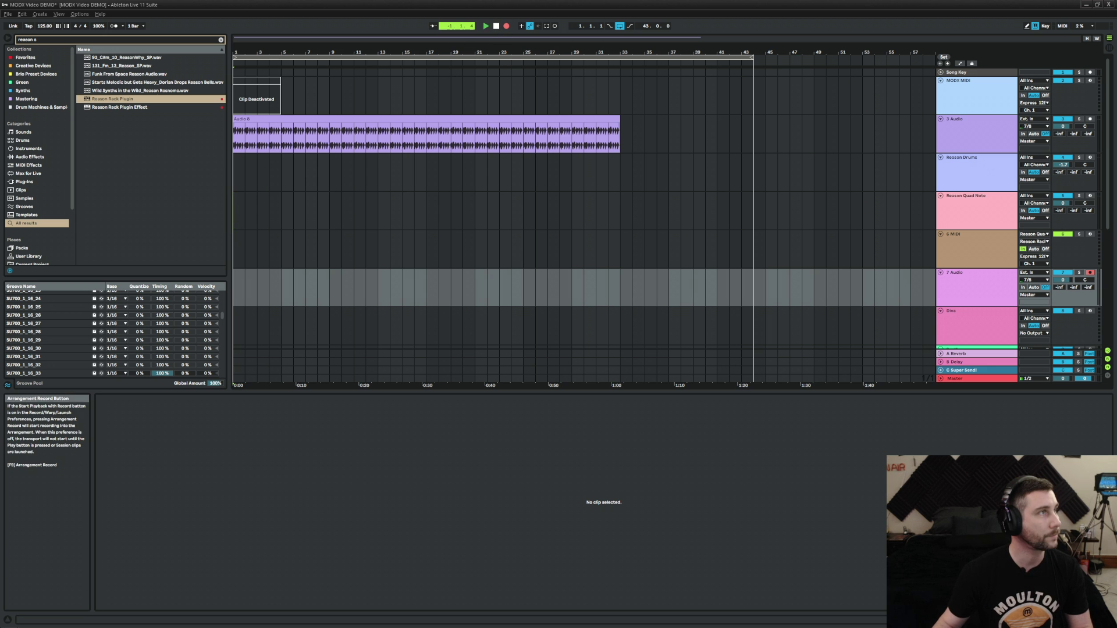
left_click_drag(0, 285, 466, 281)
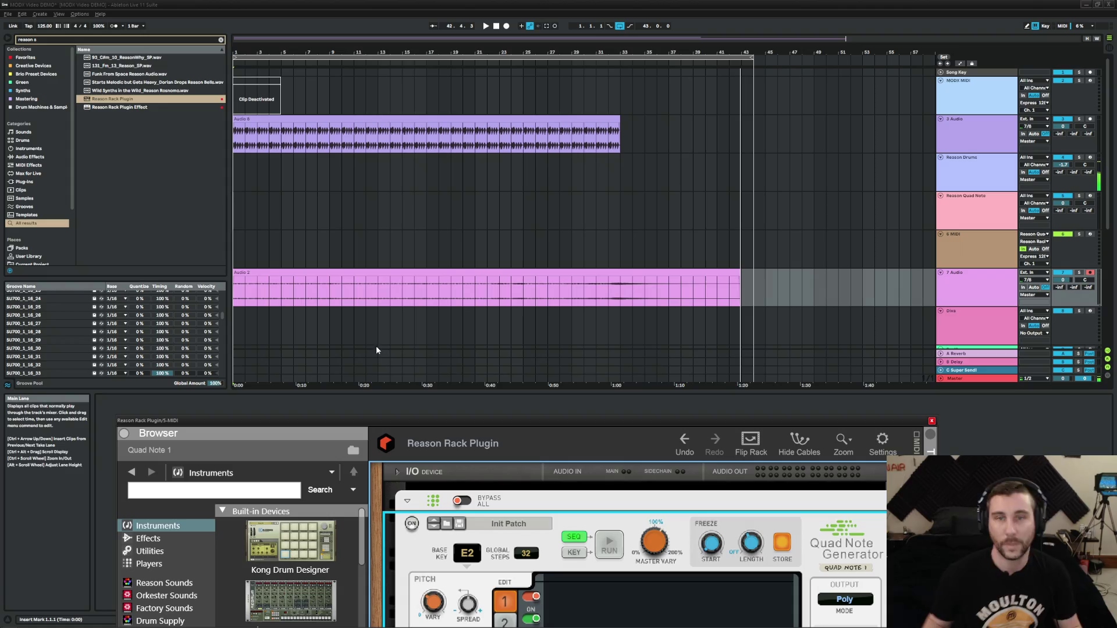
- Select the recorded clip on the 7 Audio track and move the Reason Rack window away to view the clip's waveform
left_click(387, 301)
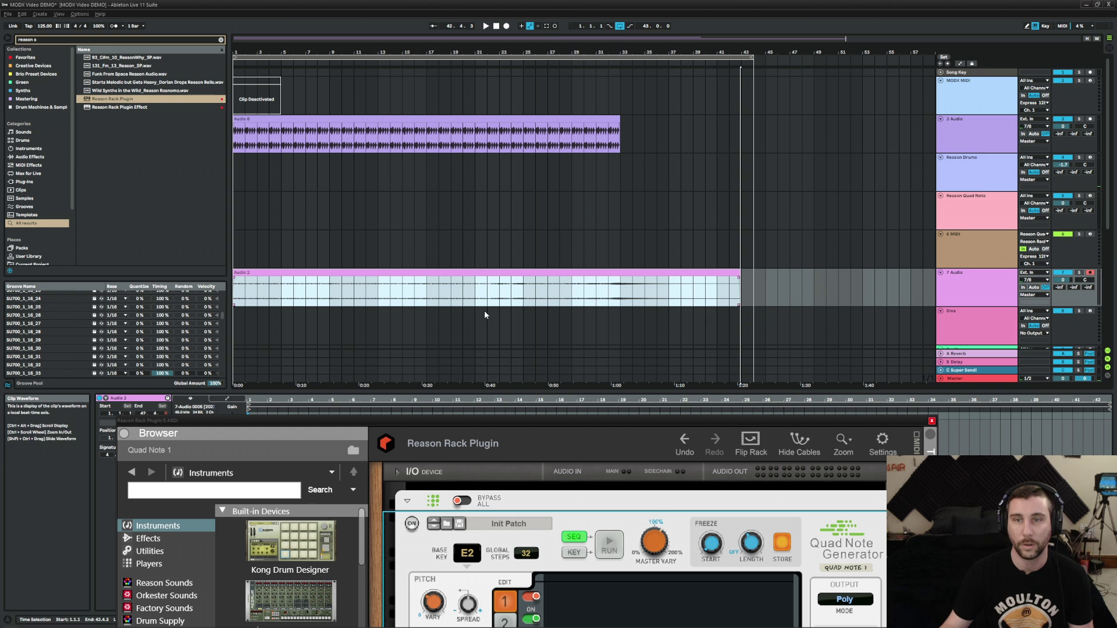
left_click_drag(566, 422, 566, 627)
left_click_drag(234, 421, 235, 416)
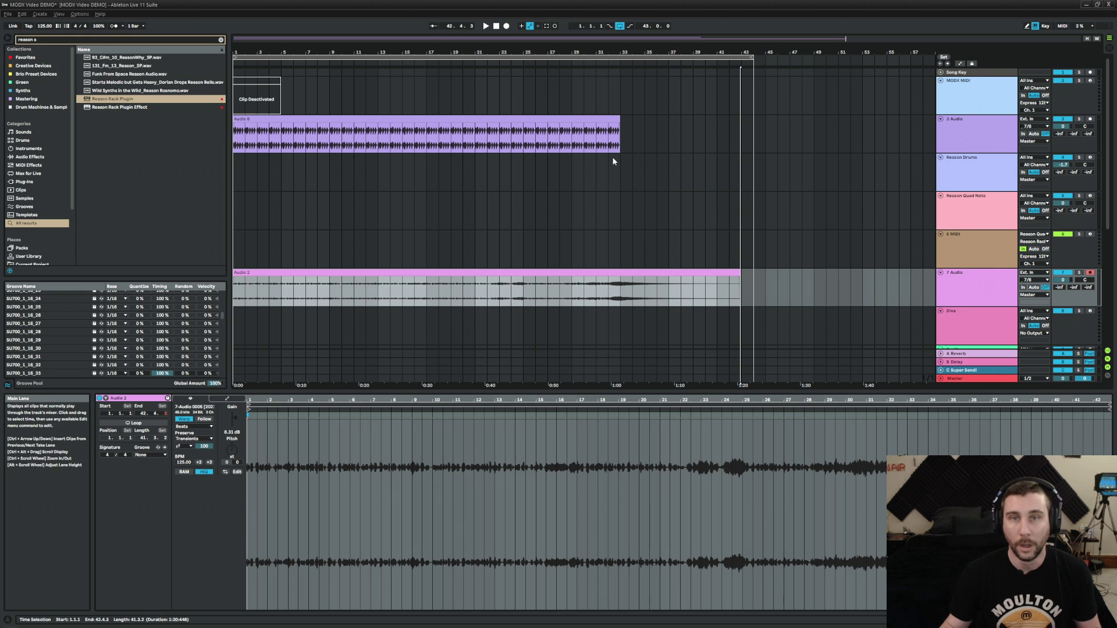
- Show the Reason Quad Note track's rack and toggle the power of its Quad Note Generator device
left_click(974, 214)
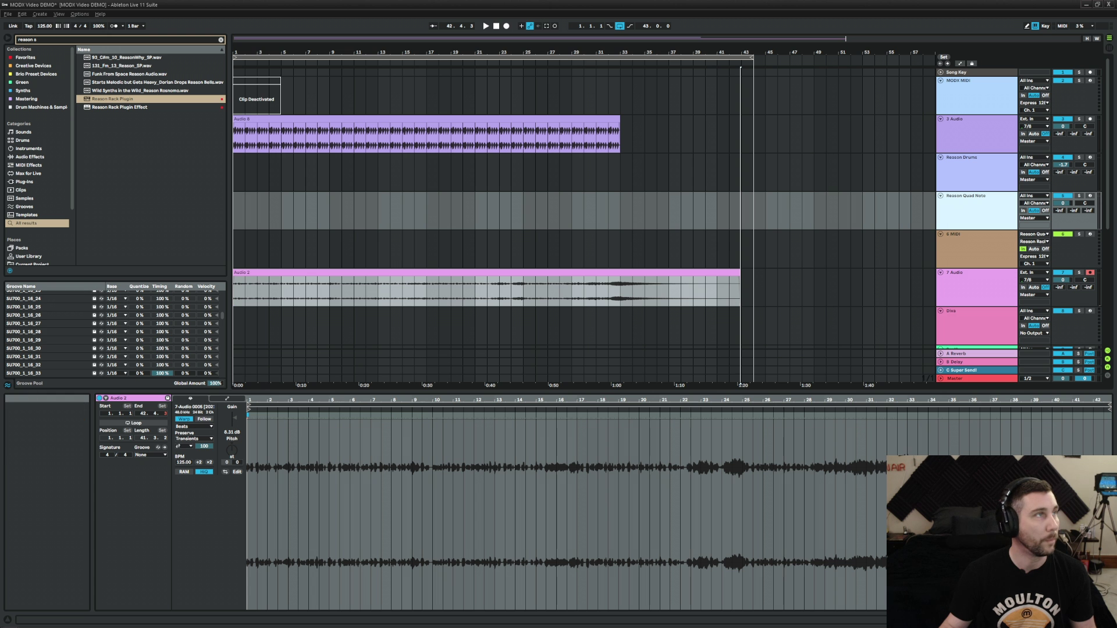
left_click_drag(1116, 192, 655, 169)
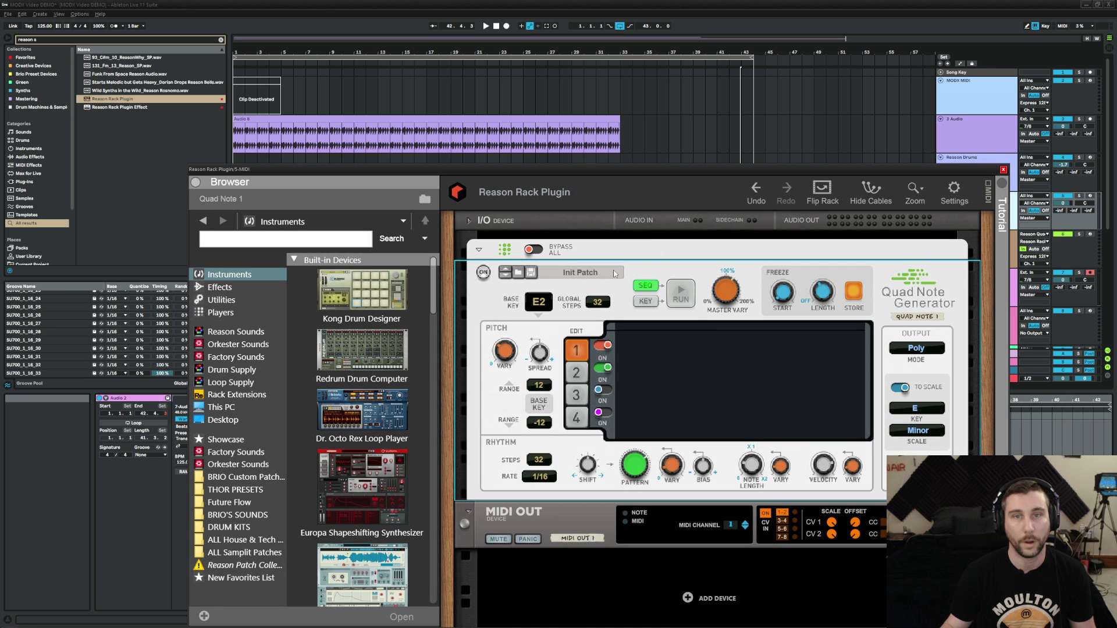
left_click(484, 272)
left_click(484, 272)
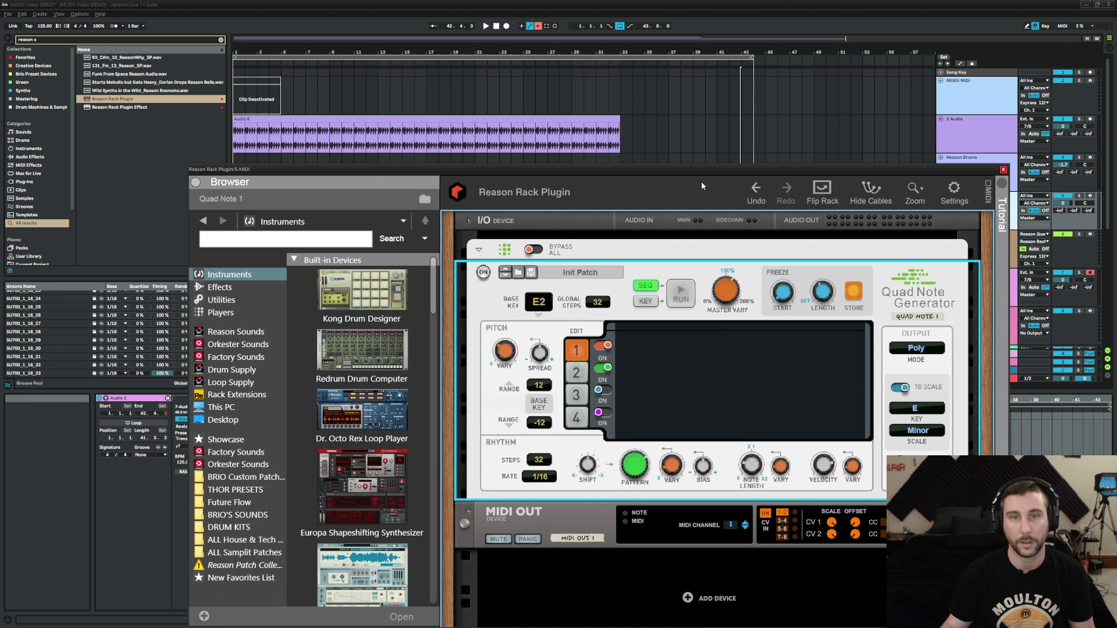
- Move the Reason Rack window off the arrangement and play back both recorded audio clips from bar 1
left_click_drag(713, 170, 0, 297)
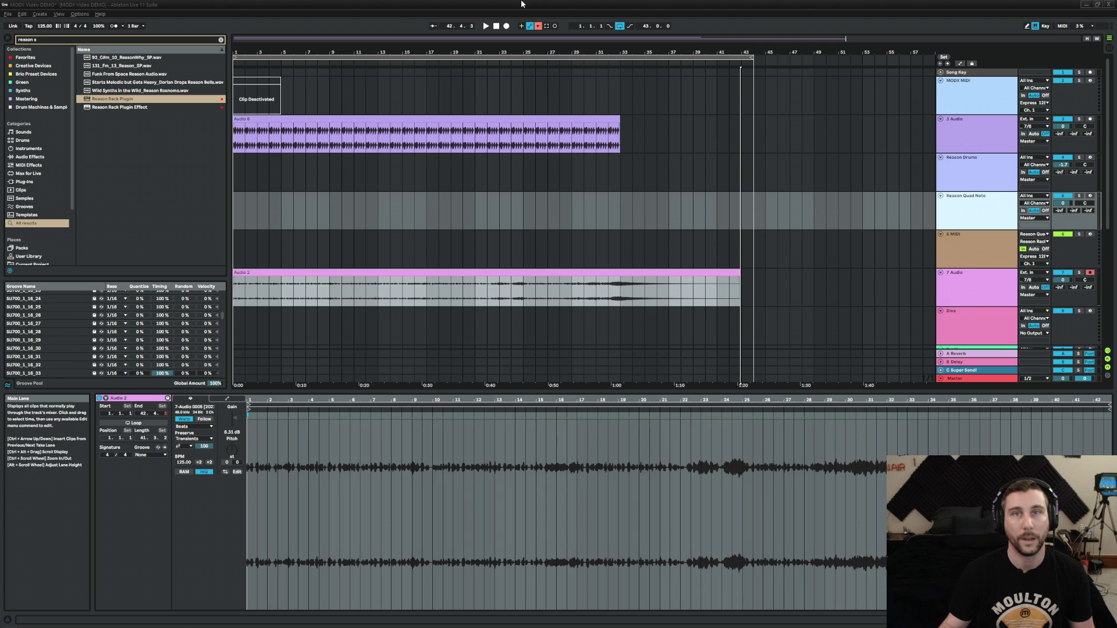
left_click(496, 27)
key("space")
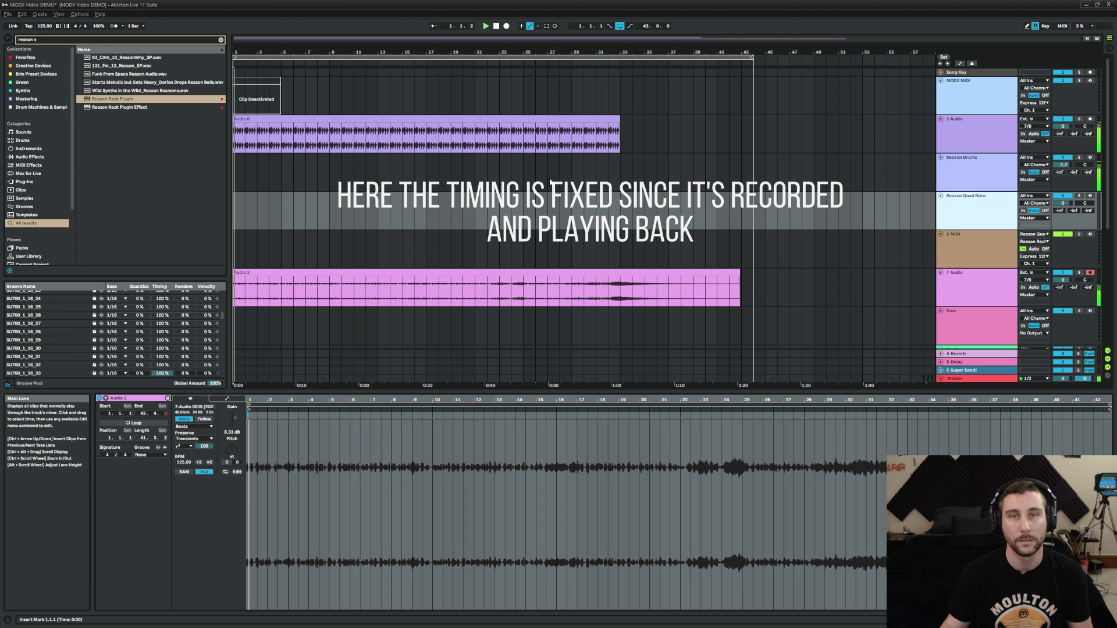
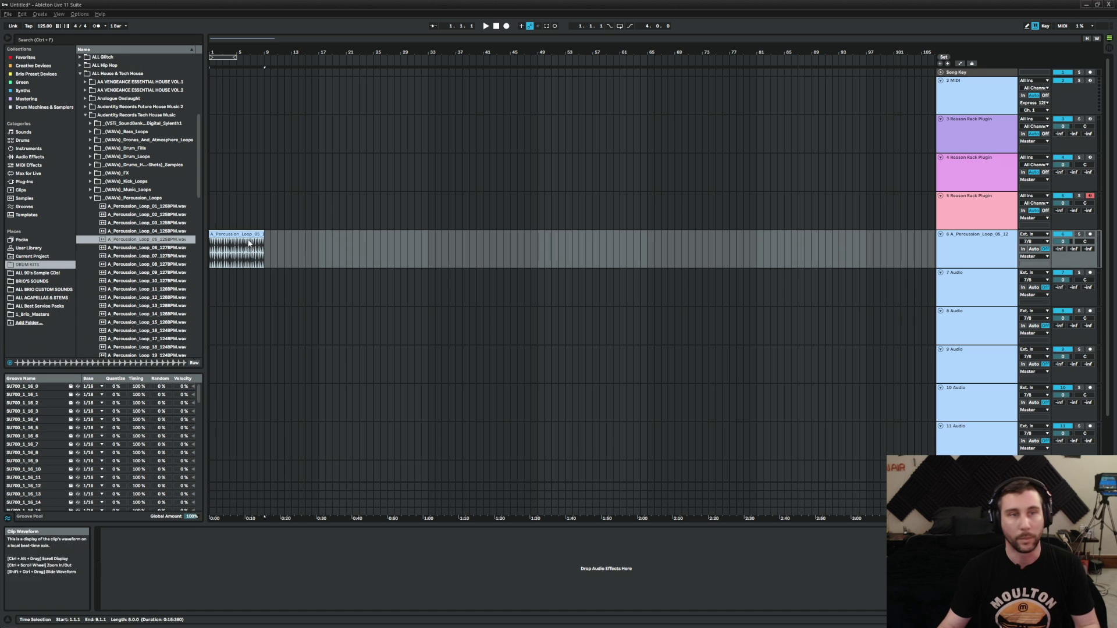
- Show the percussion loop clip's waveform, and record an eight-bar MIDI part on a new MIDI track below the loop
left_click_drag(235, 424, 235, 434)
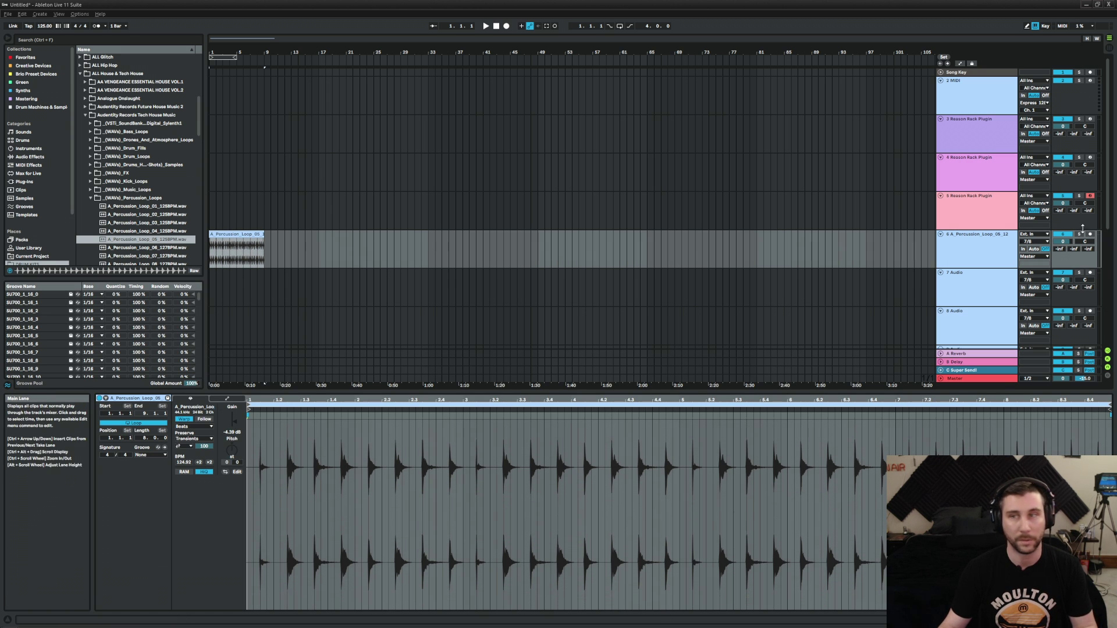
left_click(967, 254)
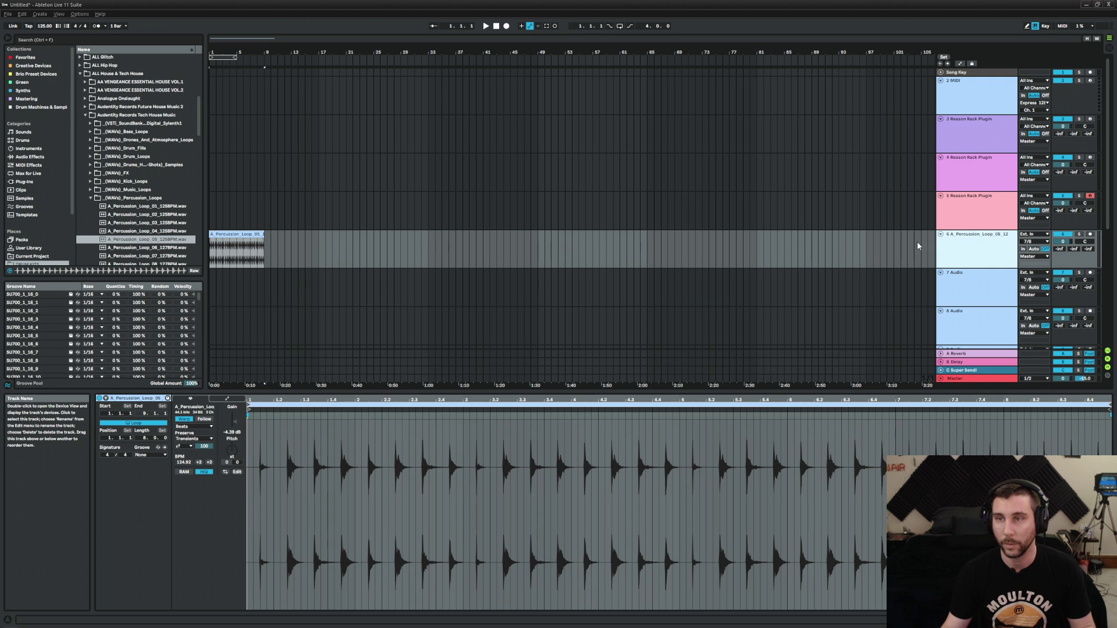
left_click(668, 494)
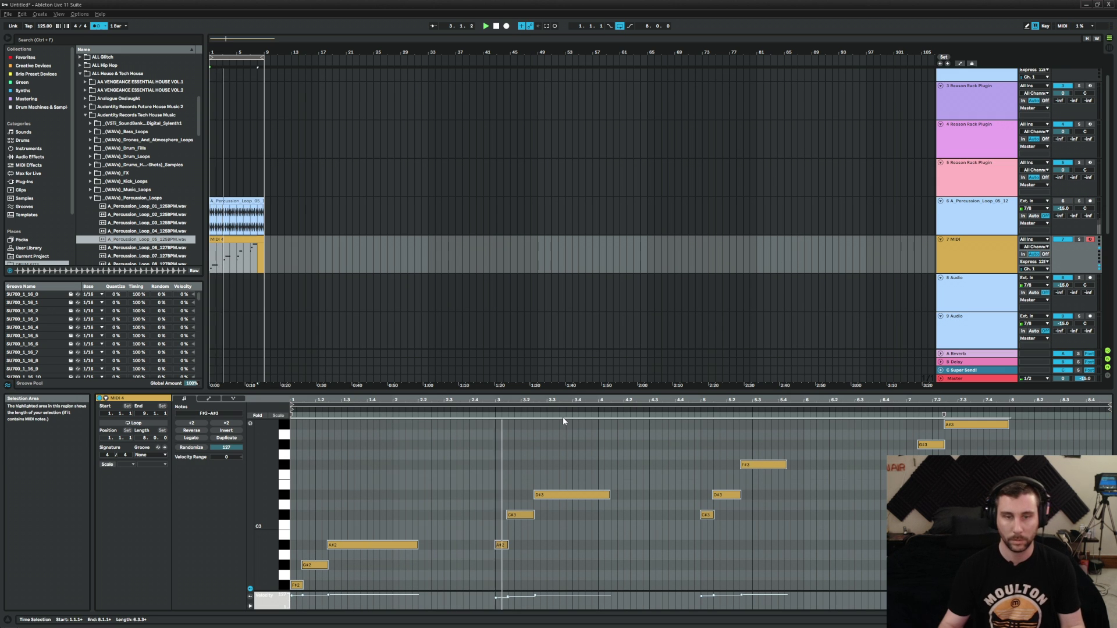
left_click(294, 445)
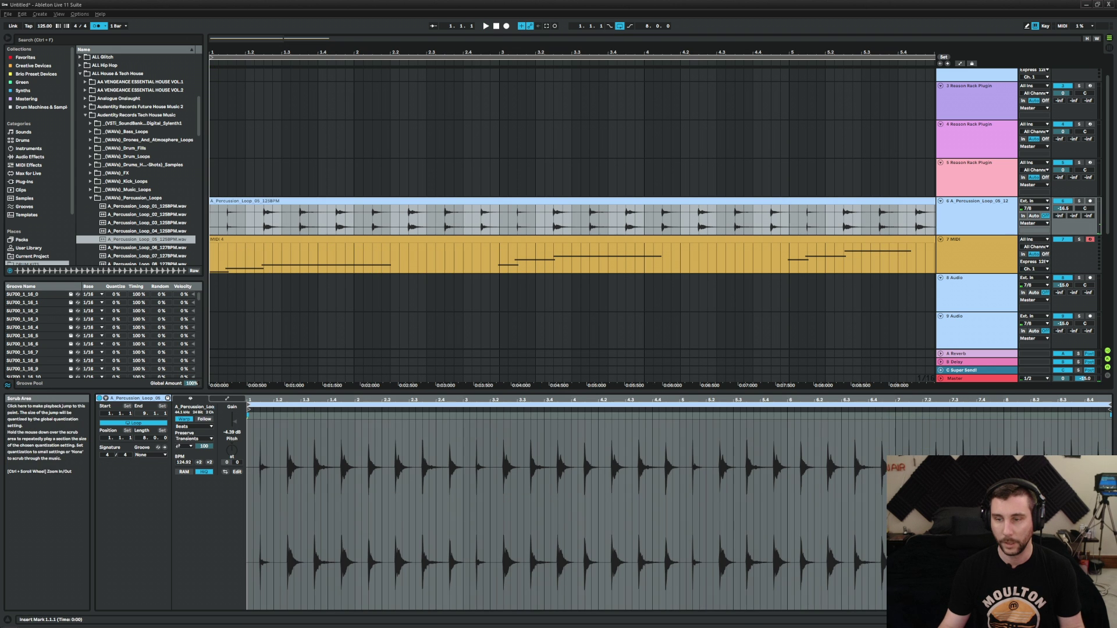
- Place a warp marker on the percussion loop's first hit and align it with the clip start at 1.1.1
left_click_drag(349, 400, 372, 471)
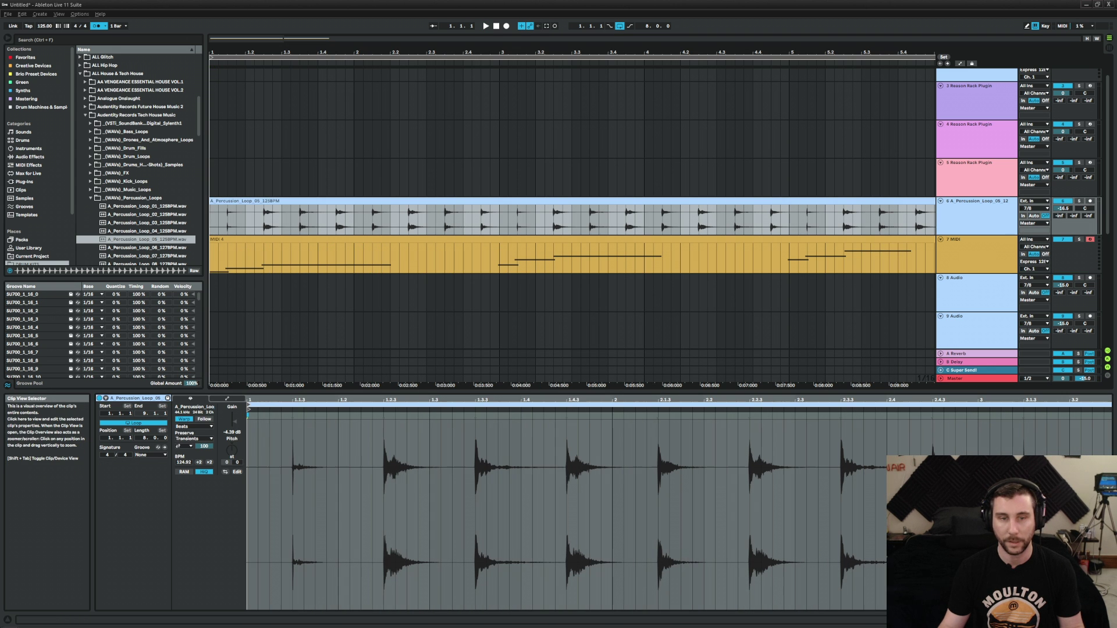
left_click(293, 416)
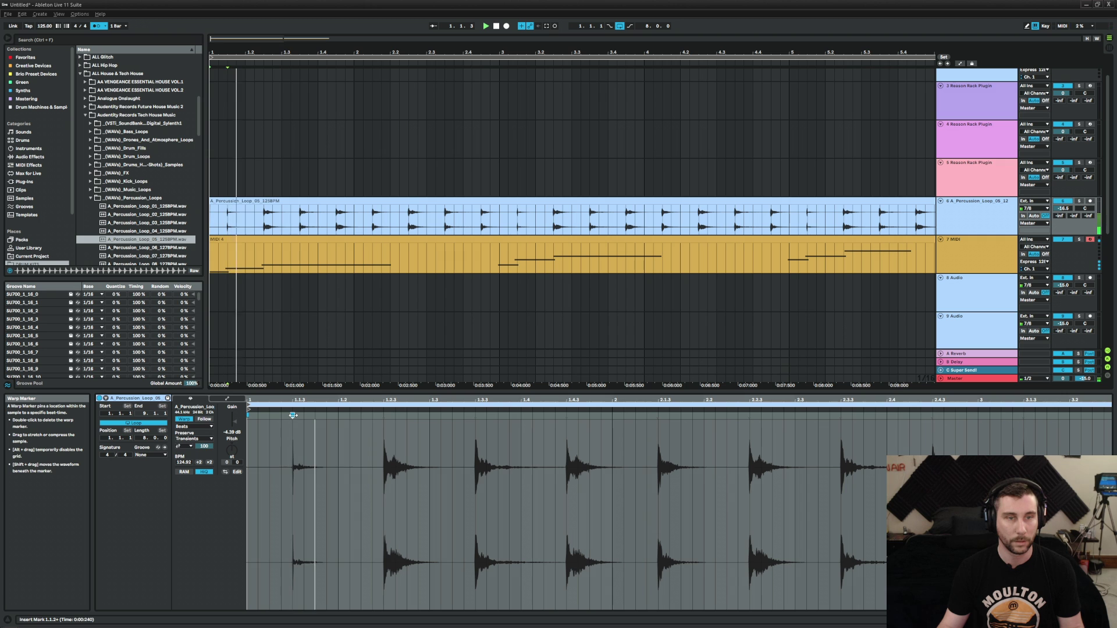
left_click_drag(293, 416, 252, 419)
key("space")
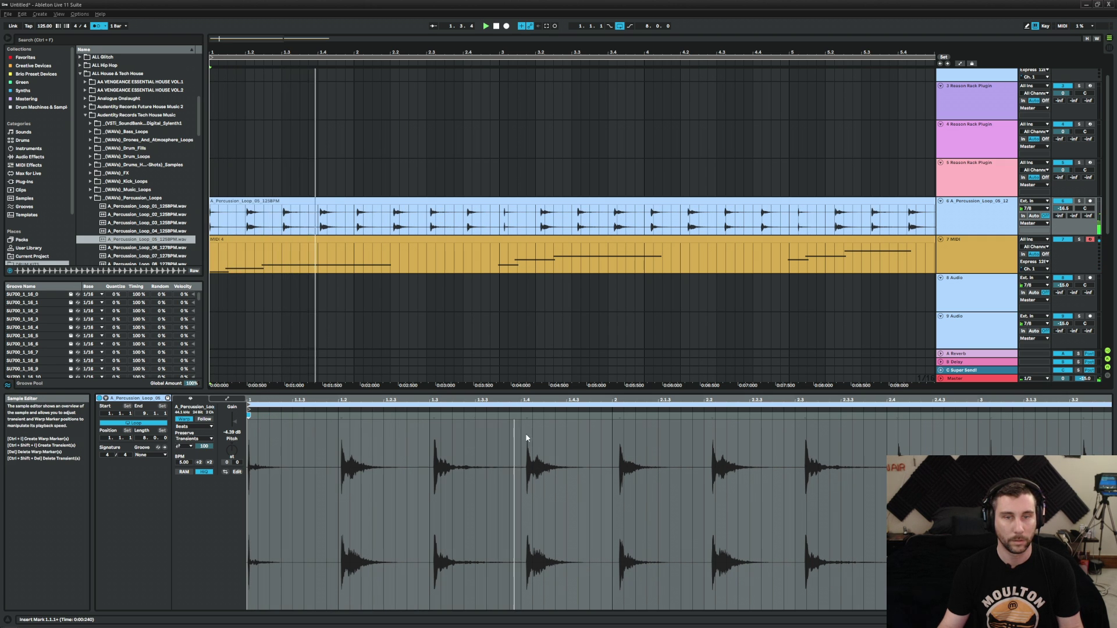
- Warp the percussion loop's hits onto 2.2.1, 3.2.1, 5.1.1 and 7.1.1, and replace the end warp marker with an adjustment near the clip's end
left_click_drag(714, 416, 705, 417)
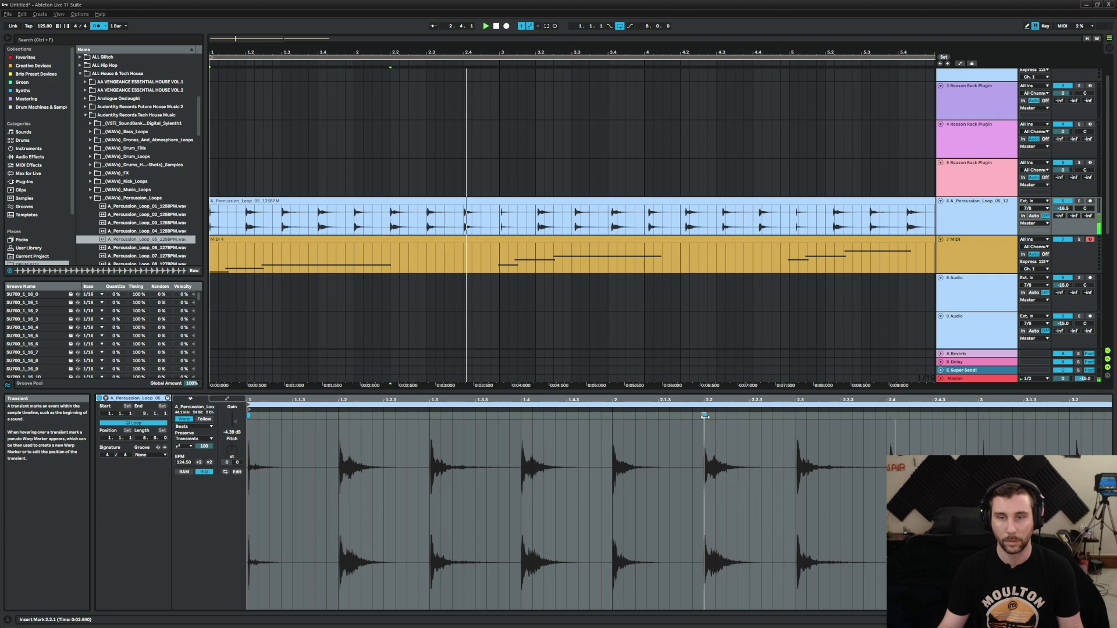
left_click_drag(1076, 415, 1069, 415)
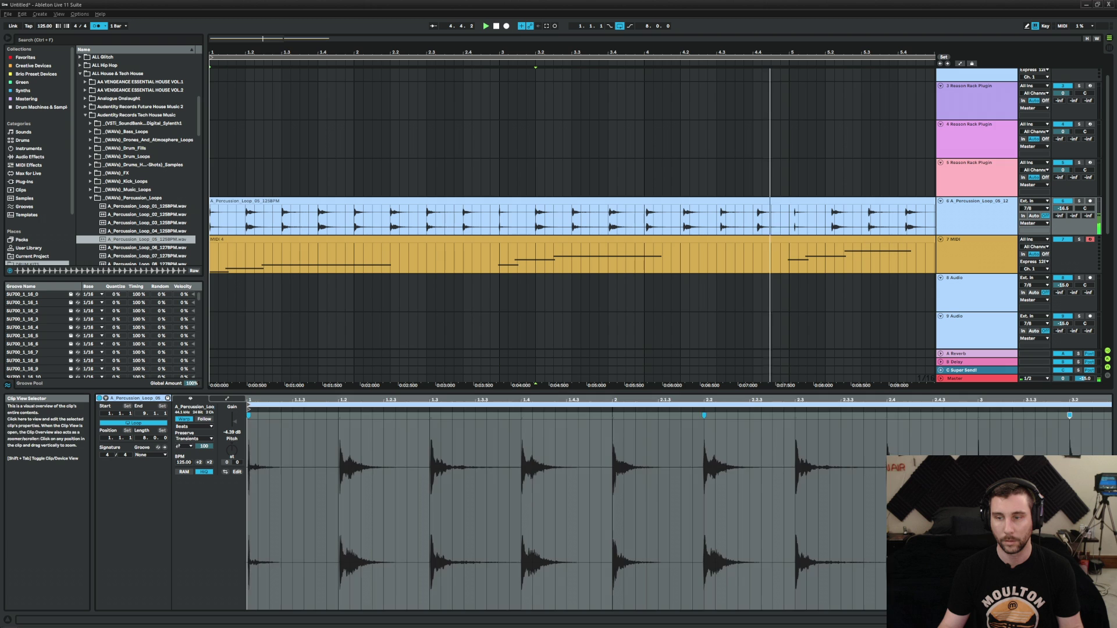
double_click(989, 620)
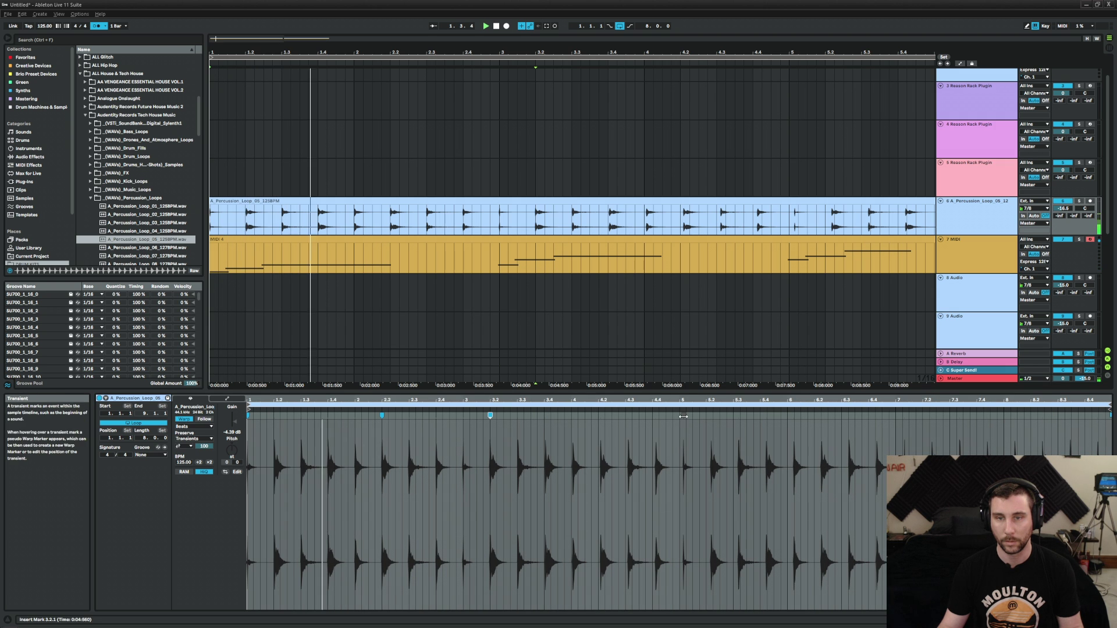
double_click(682, 415)
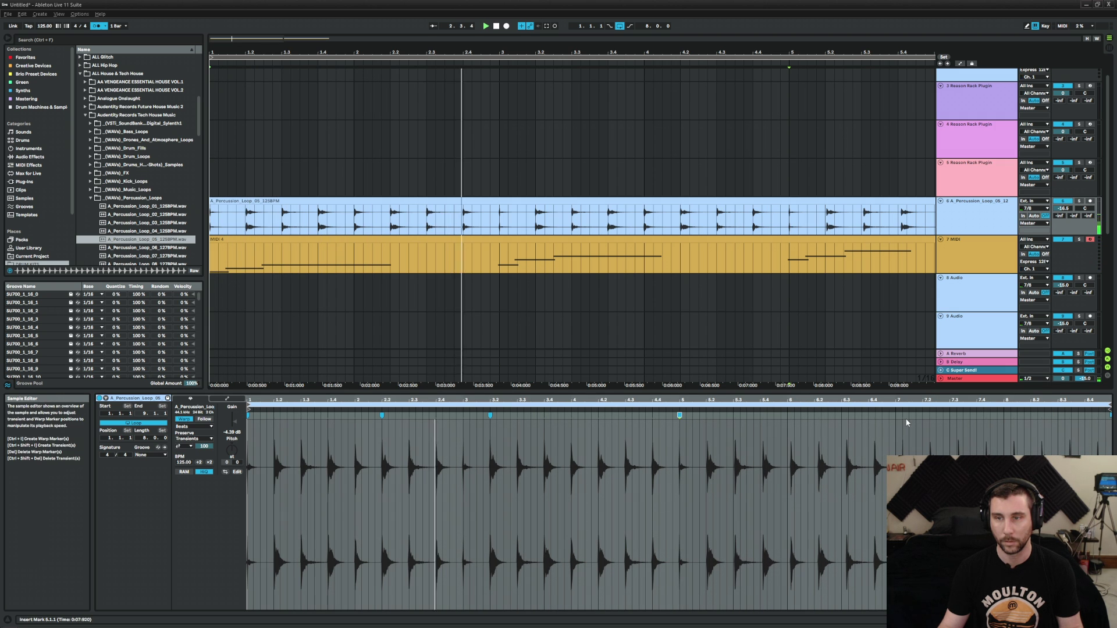
left_click_drag(902, 416, 896, 415)
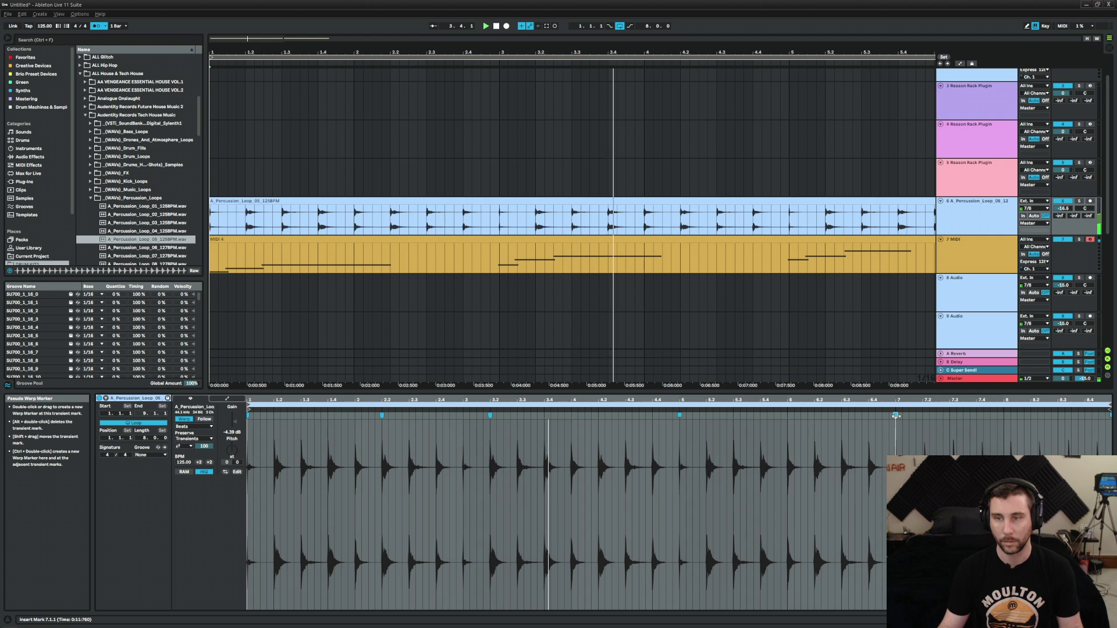
double_click(1110, 416)
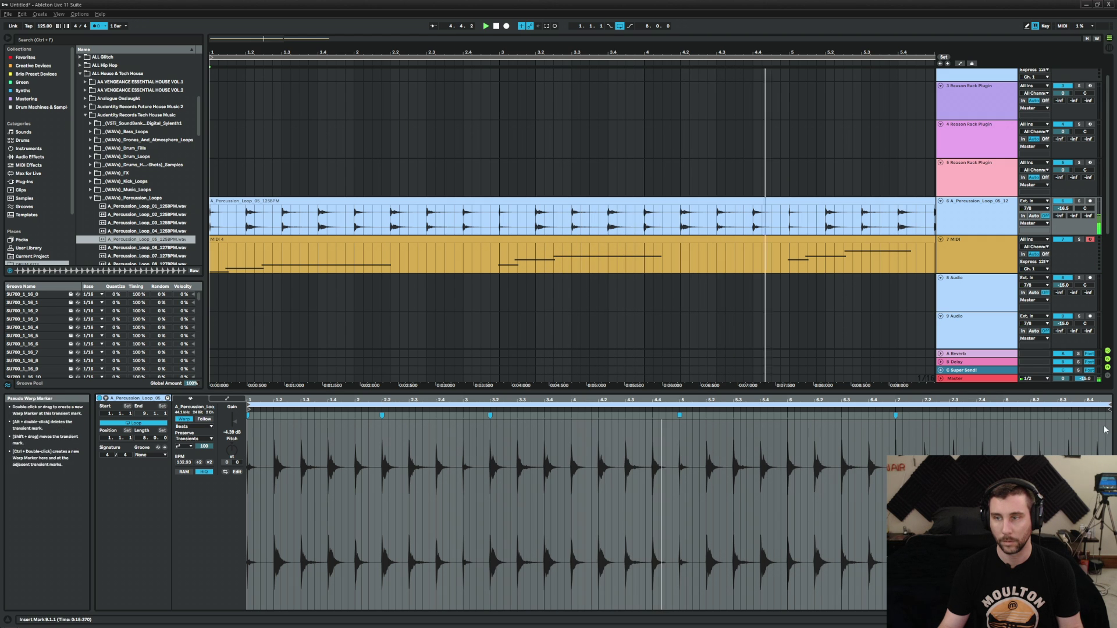
left_click_drag(1097, 416, 1085, 417)
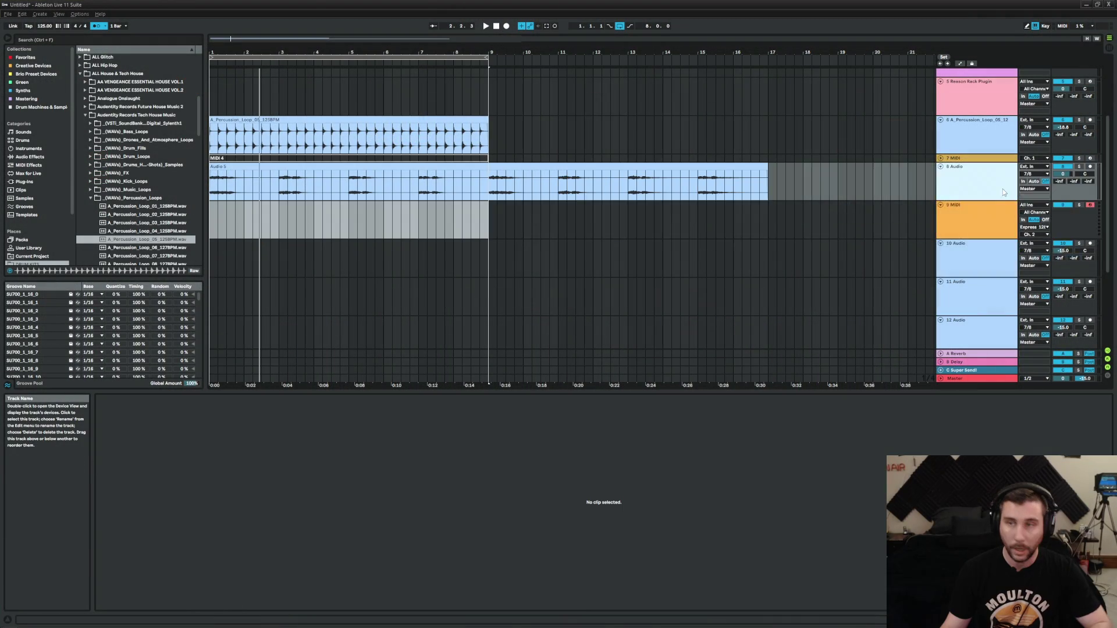
- Delete the empty 9 MIDI track and move the 5 Reason Rack Plugin track below the 8 Audio track
left_click(989, 217)
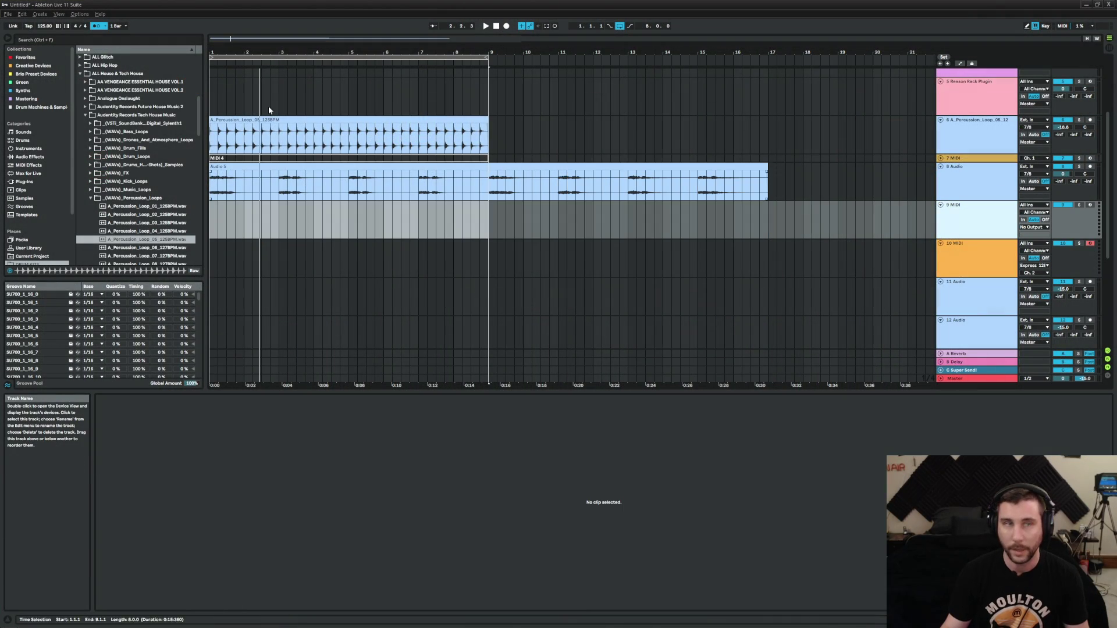
key("Delete")
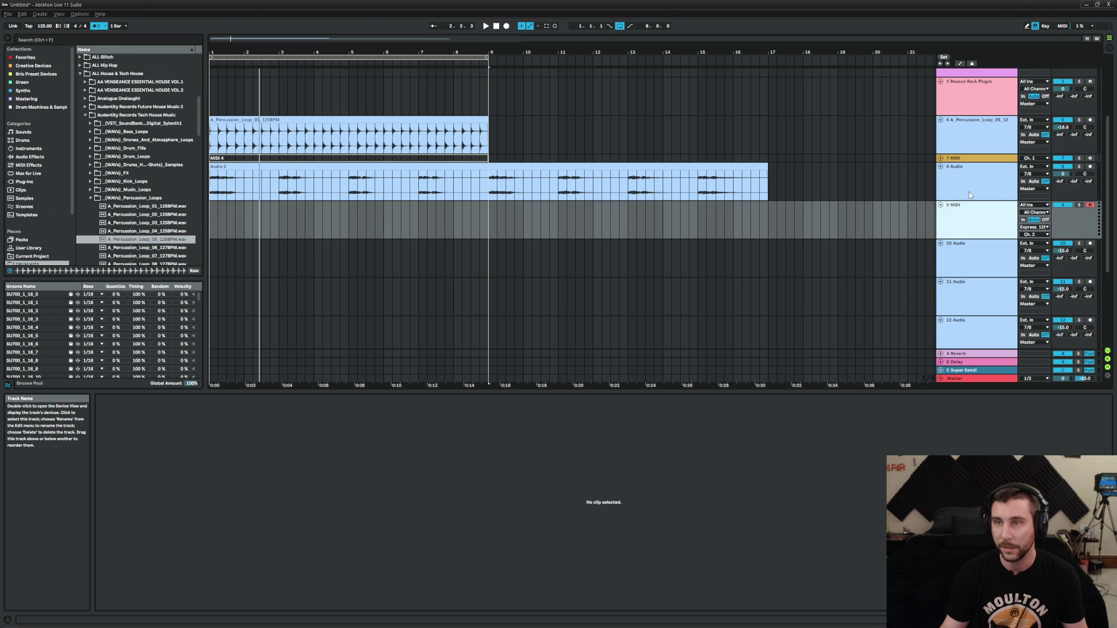
scroll(968, 180, "up", 4)
left_click(974, 140)
left_click(979, 202)
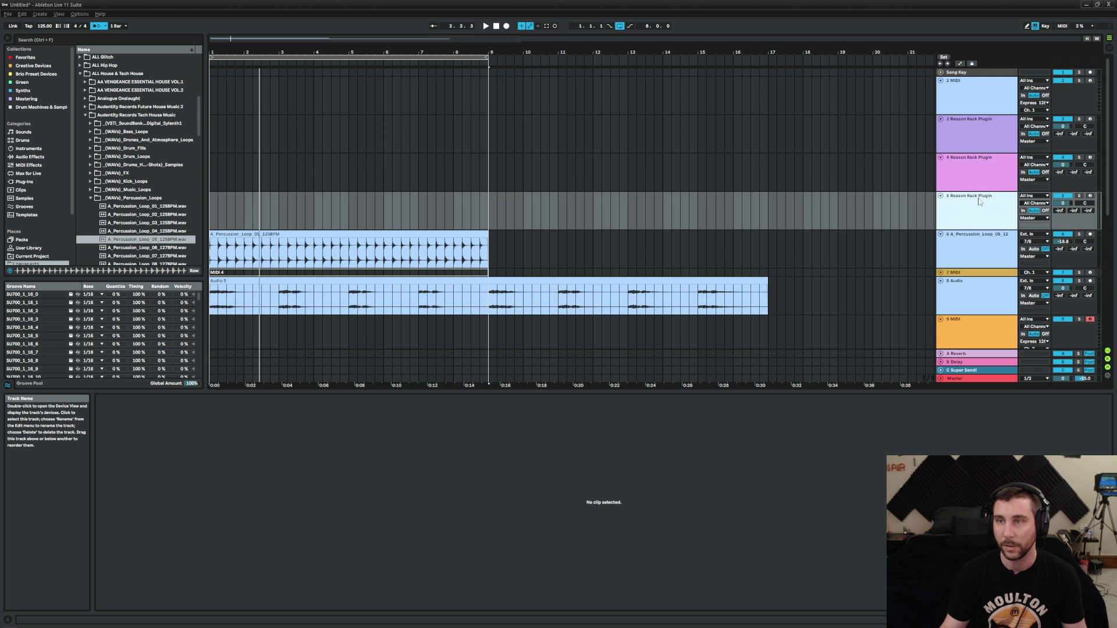
left_click_drag(979, 202, 987, 255)
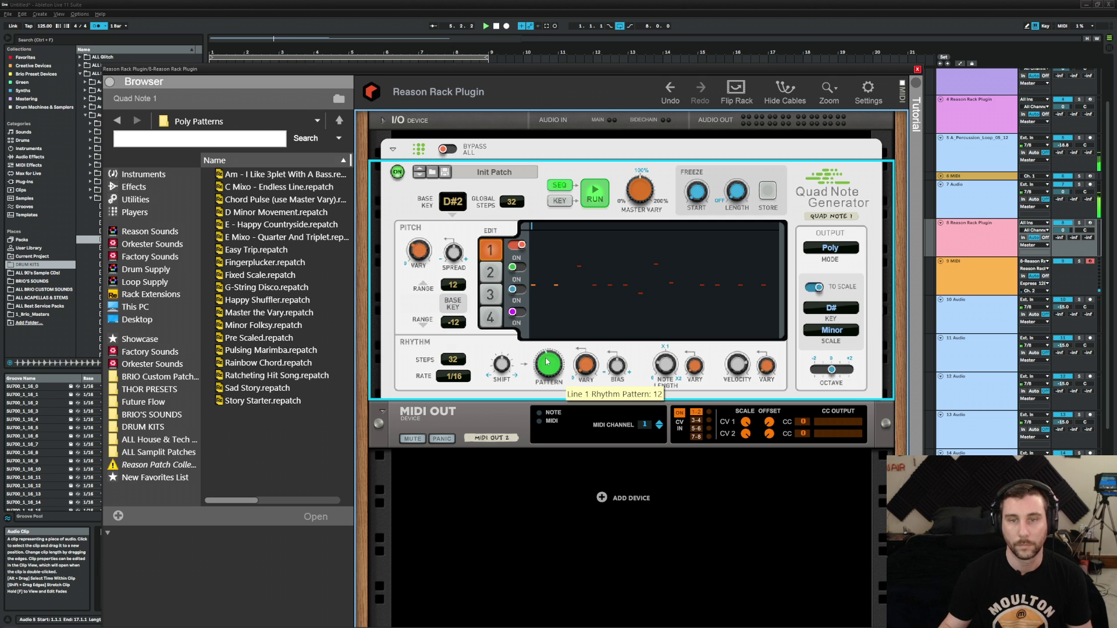
- Adjust the Quad Note Generator's line 1 rhythm pattern, freeze a section in the second half of its note display, and stop playback
left_click_drag(547, 357, 545, 359)
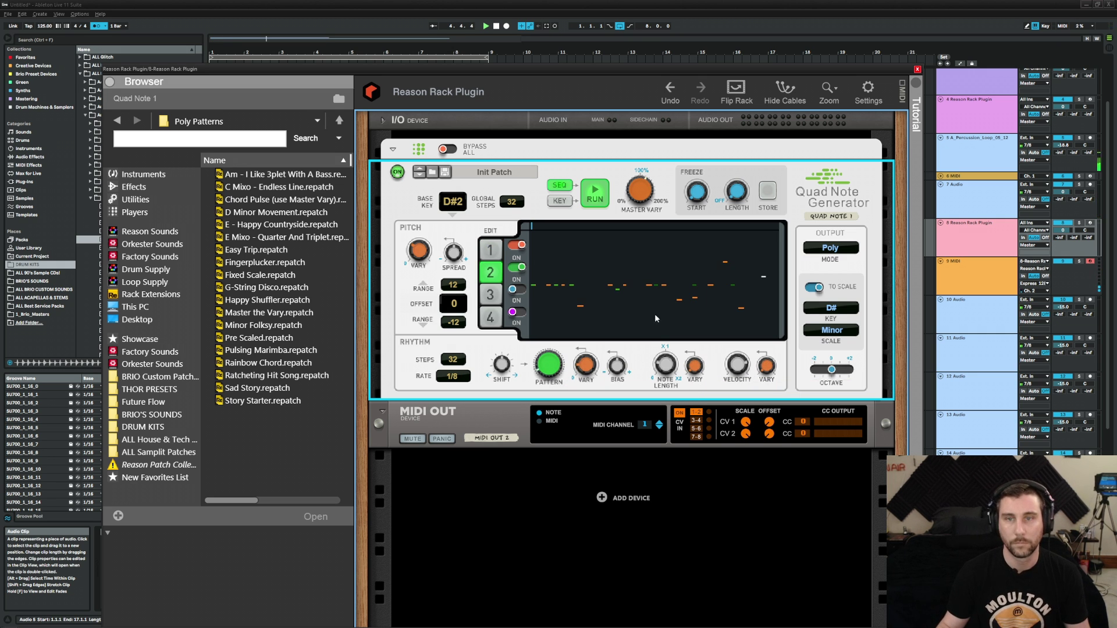
left_click_drag(675, 307, 747, 301)
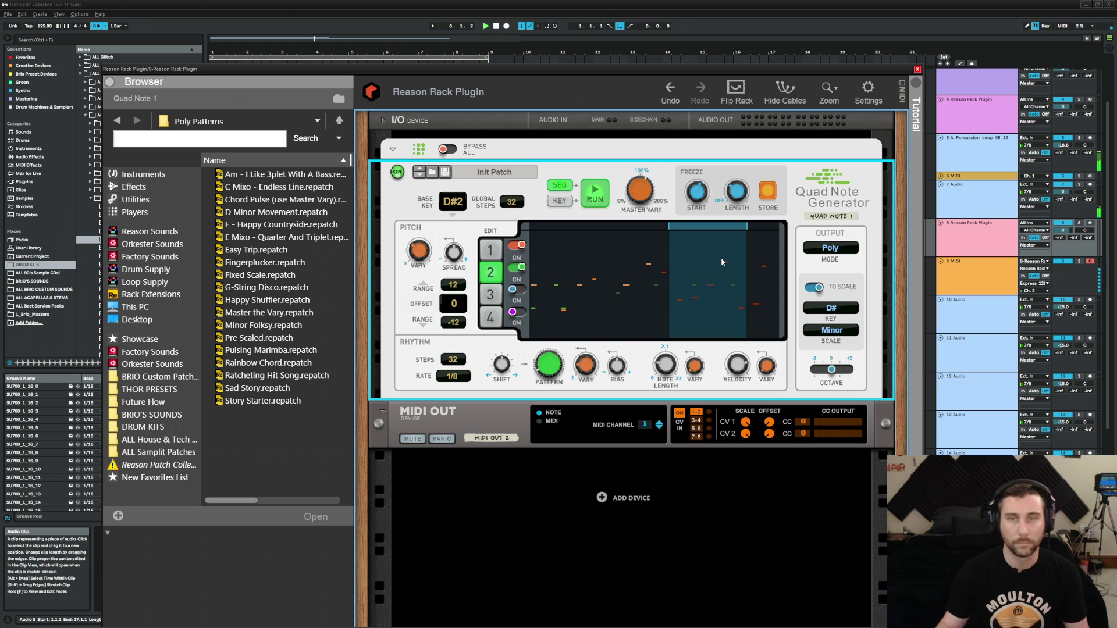
left_click(497, 27)
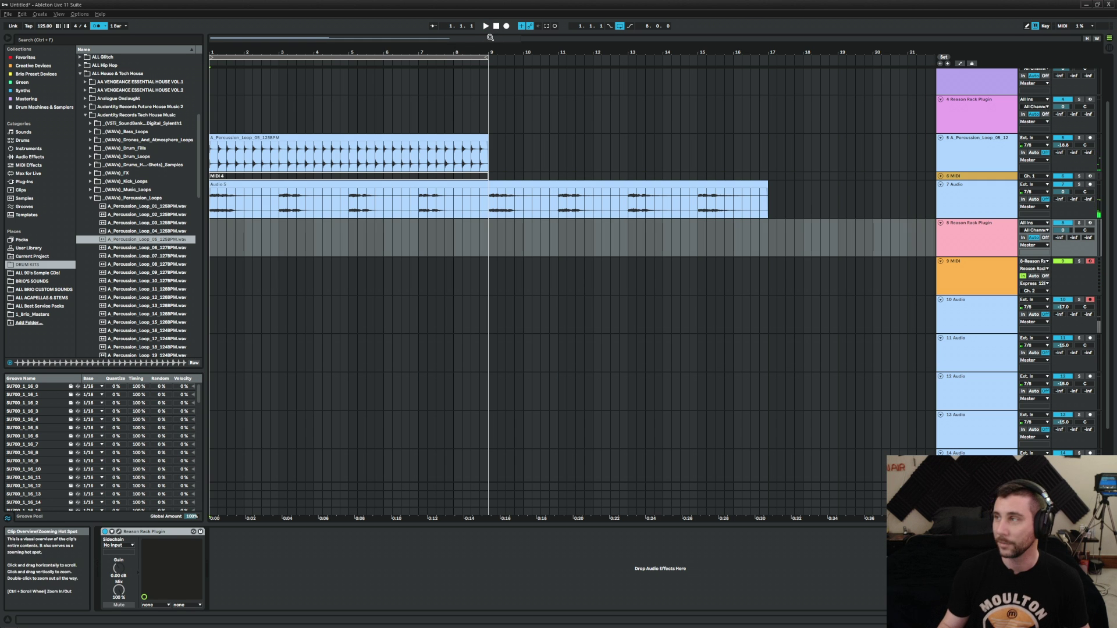
- Record eight bars of the generated notes on the 9 MIDI track and set that track's monitoring to Auto
left_click(506, 26)
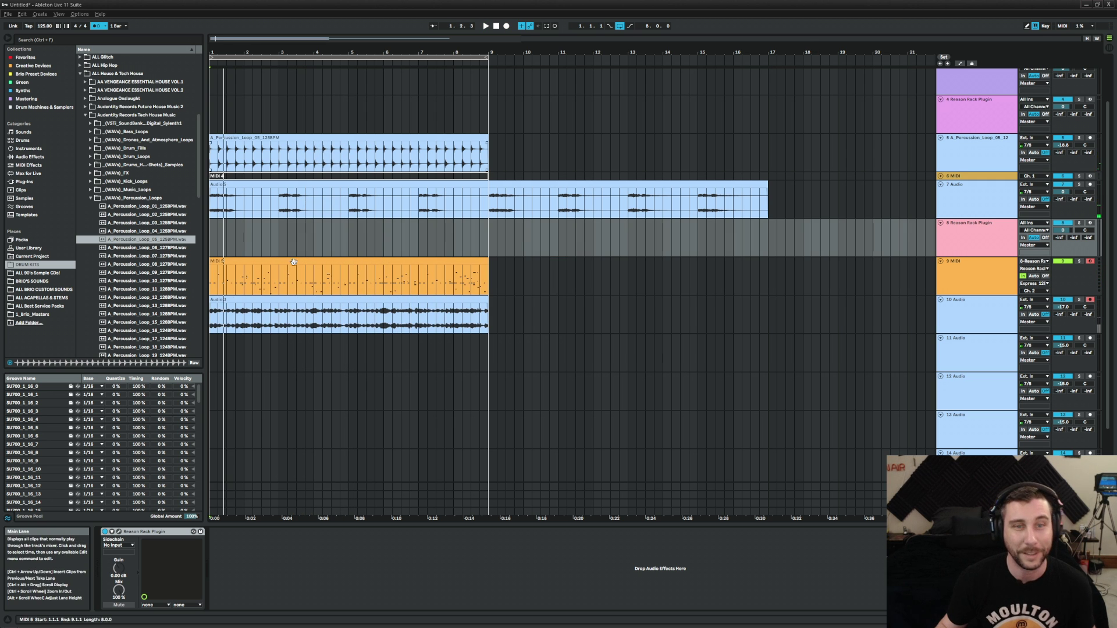
left_click(460, 268)
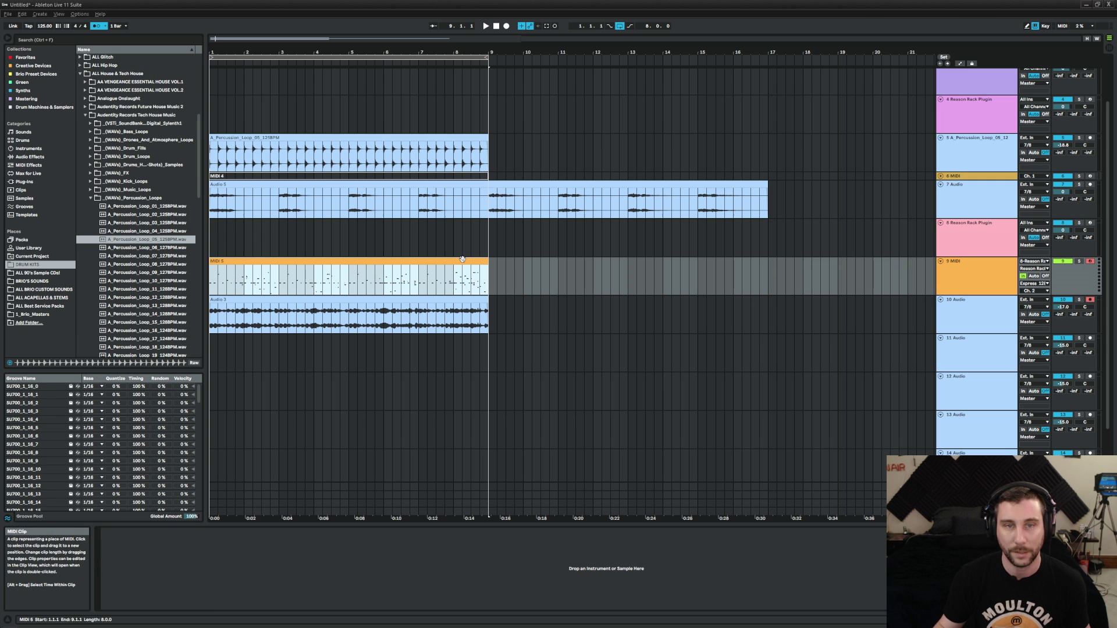
left_click(1034, 276)
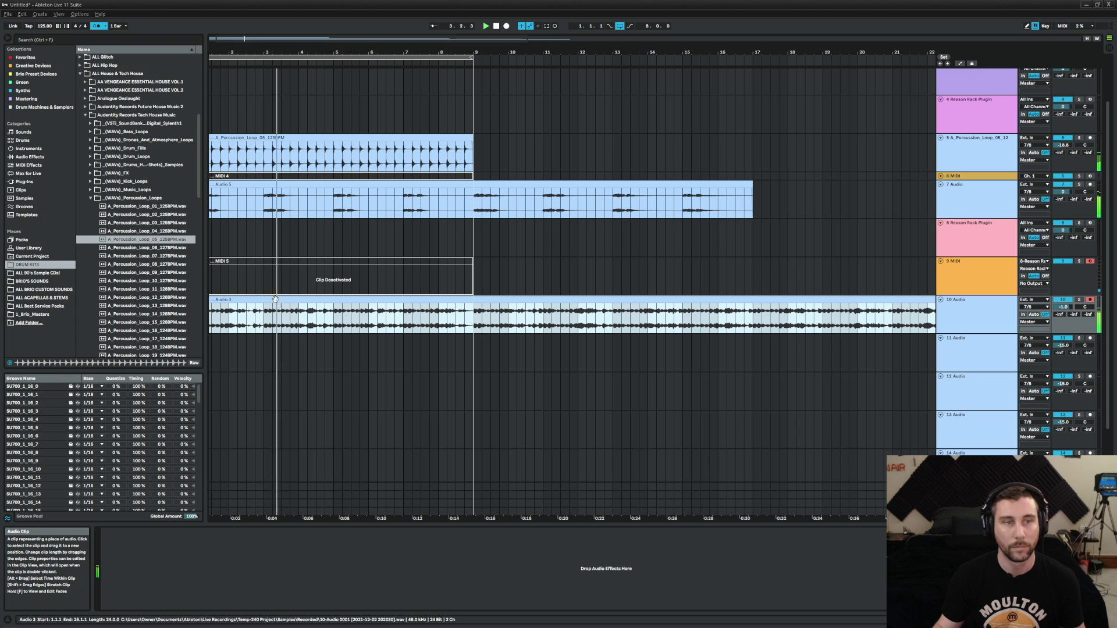
- Trim the recorded clip on the 10 Audio track to eight bars so it ends at bar 9
left_click_drag(270, 49, 271, 28)
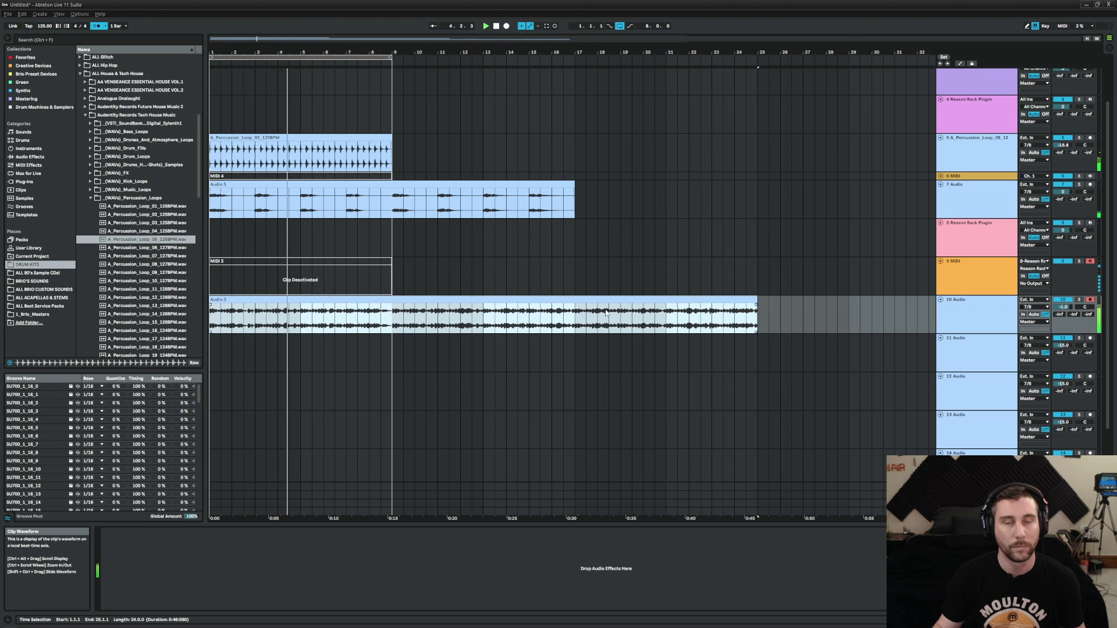
mouse_move(262, 39)
left_mouse_down()
mouse_move(261, 87)
mouse_move(262, 39)
left_mouse_up()
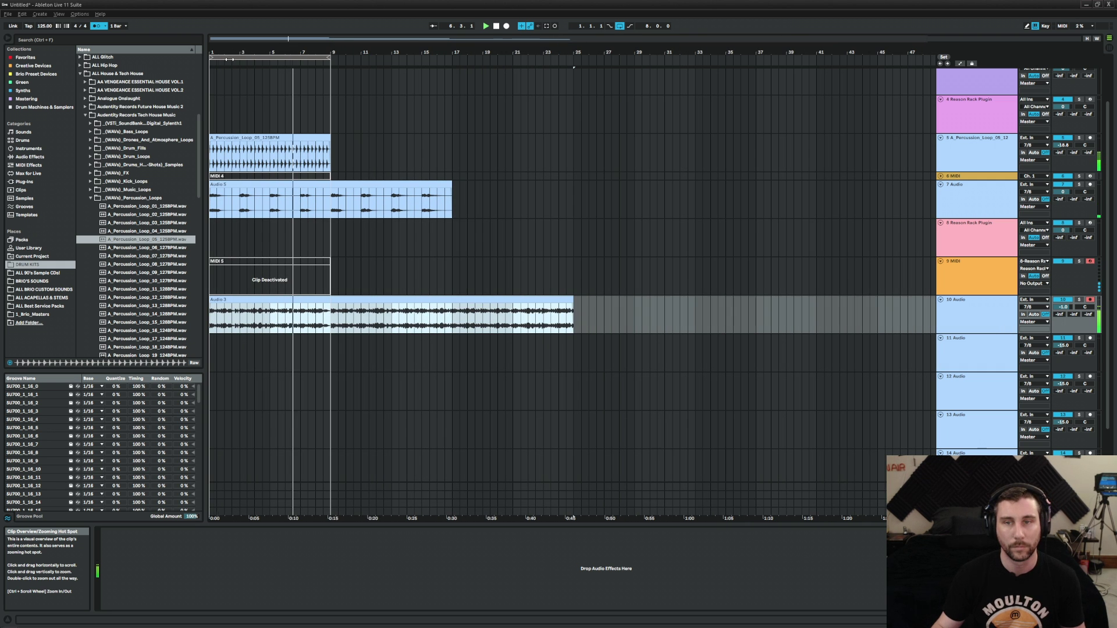
left_click_drag(573, 314, 330, 314)
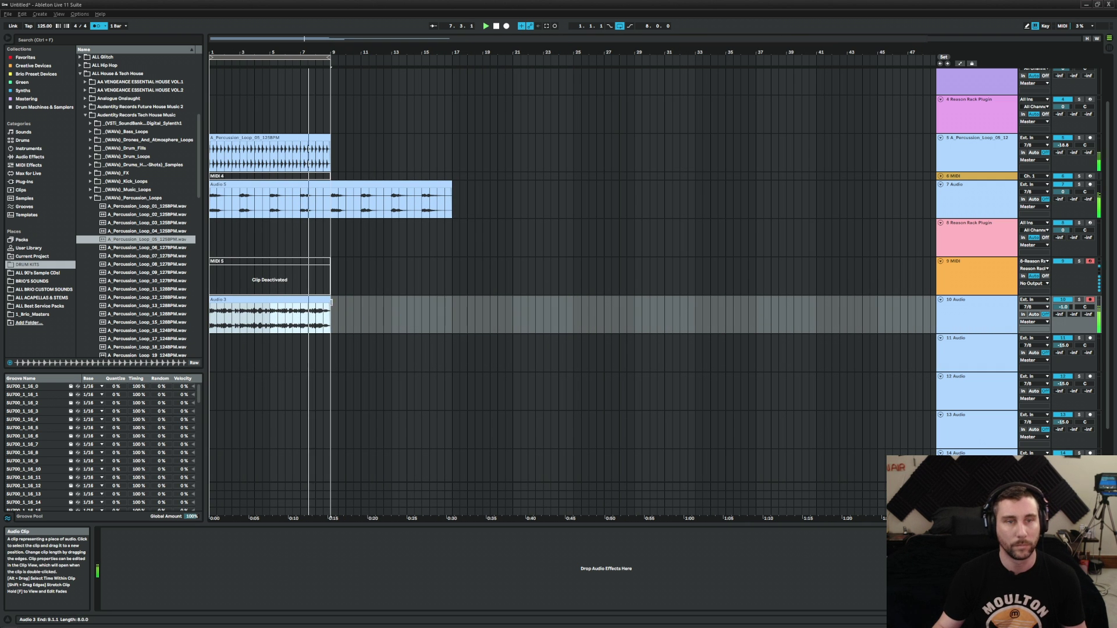
left_click_drag(241, 39, 241, 63)
key("plus")
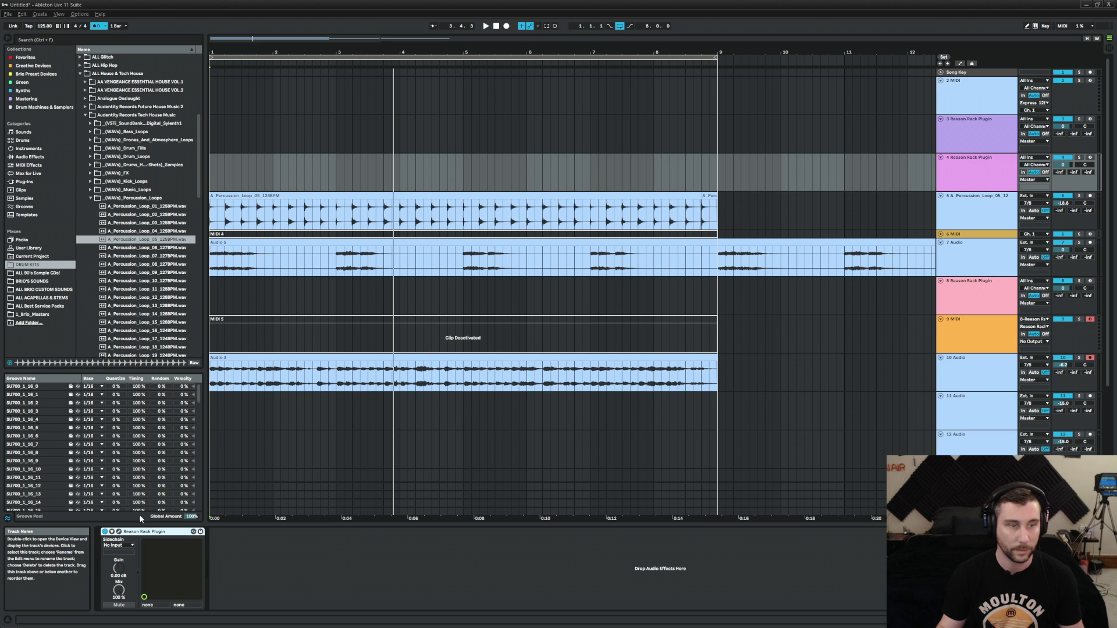
- Add a Drum Sequencer player and an Umpf drum instrument to the rack on the 4 Reason Rack Plugin track
left_click(119, 531)
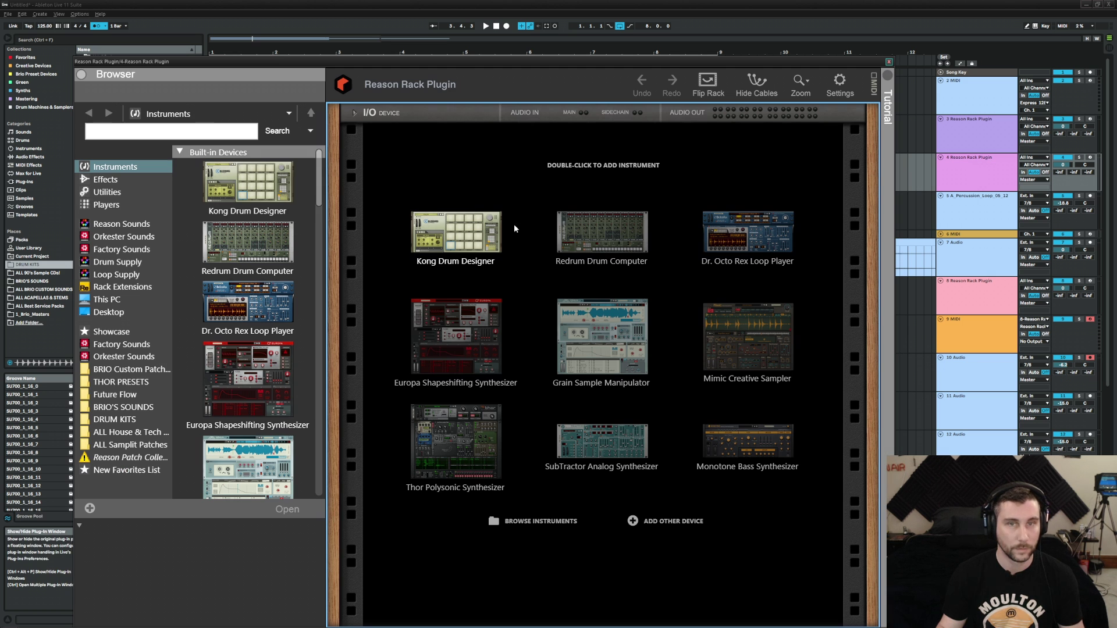
left_click(107, 204)
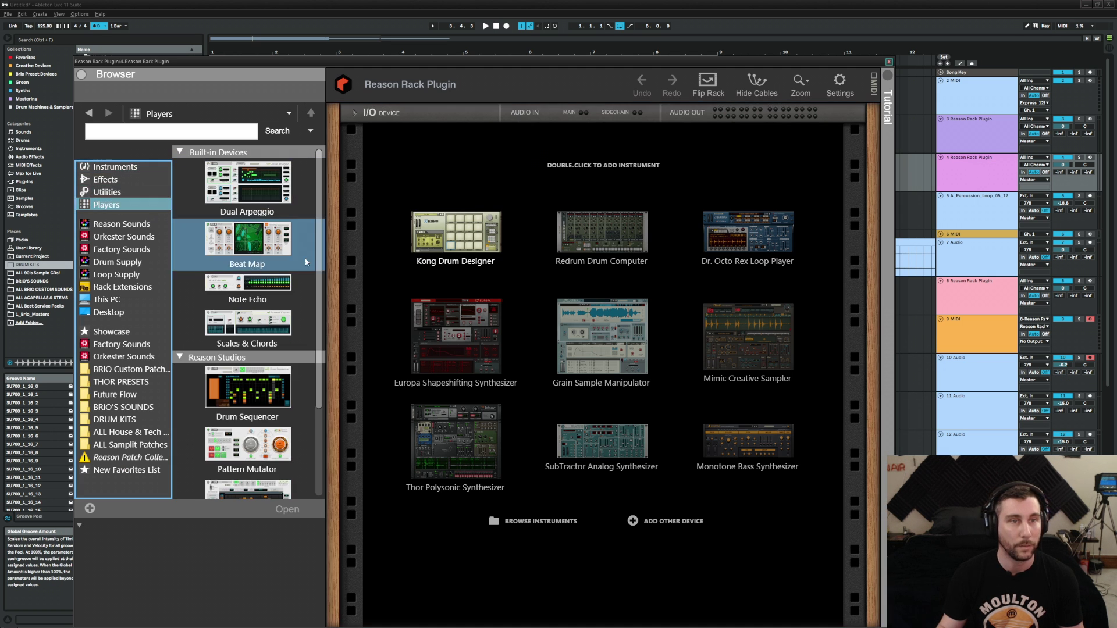
scroll(256, 279, "down", 3)
double_click(269, 289)
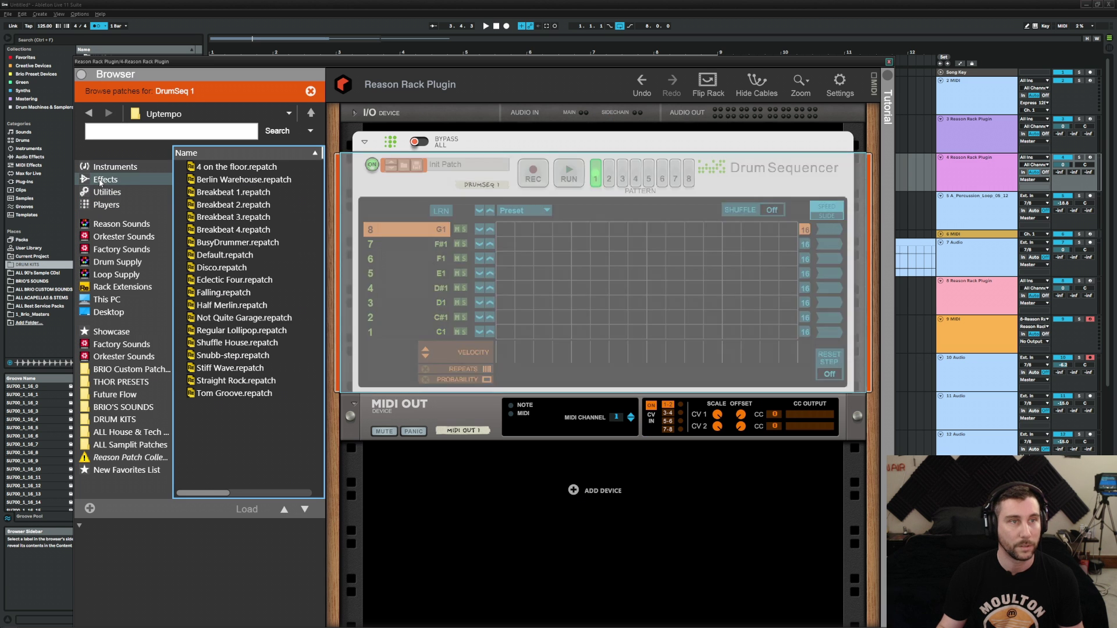
scroll(224, 320, "down", 5)
left_click_drag(263, 284, 495, 416)
scroll(550, 239, "down", 3)
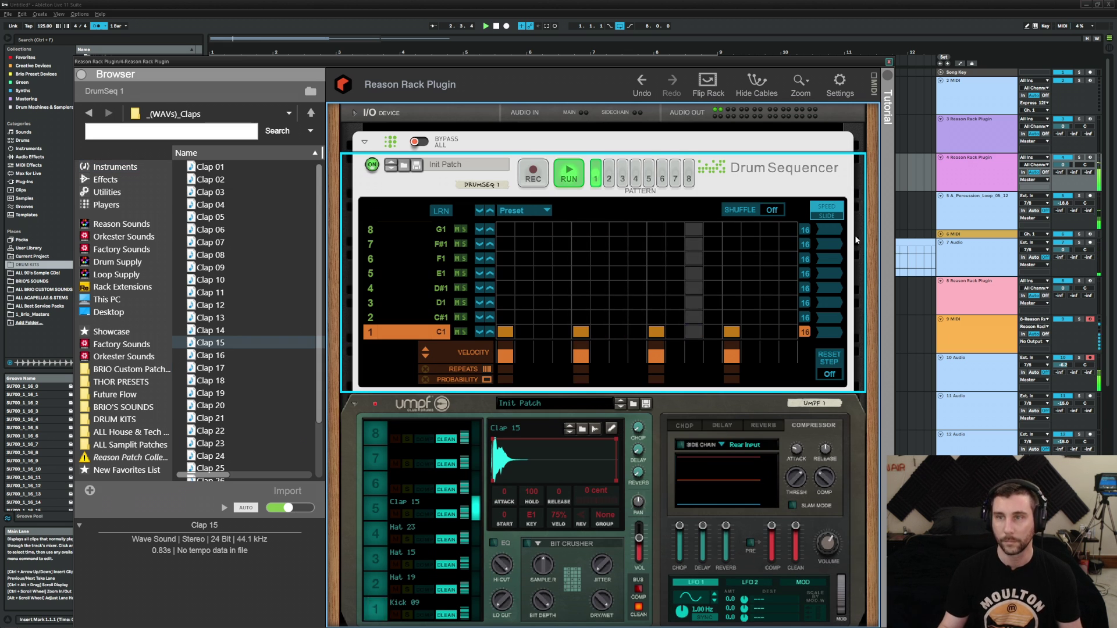
- Add hat hits to the Drum Sequencer's C#1 lane on steps 3, 7, 11 and 15
left_click_drag(790, 72, 811, 346)
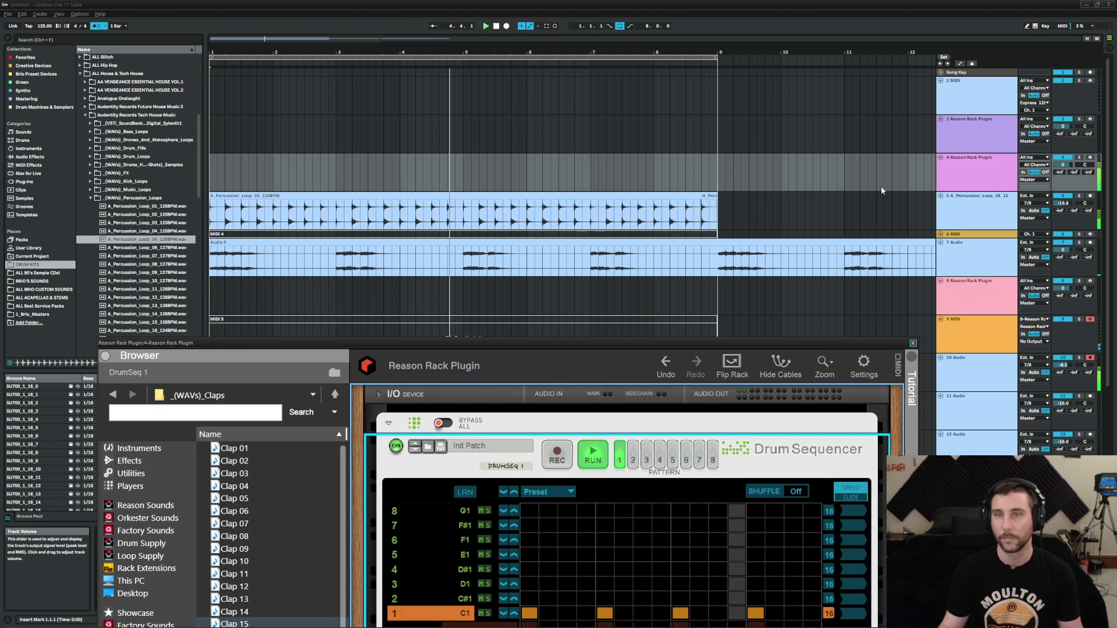
left_click_drag(694, 342, 697, 40)
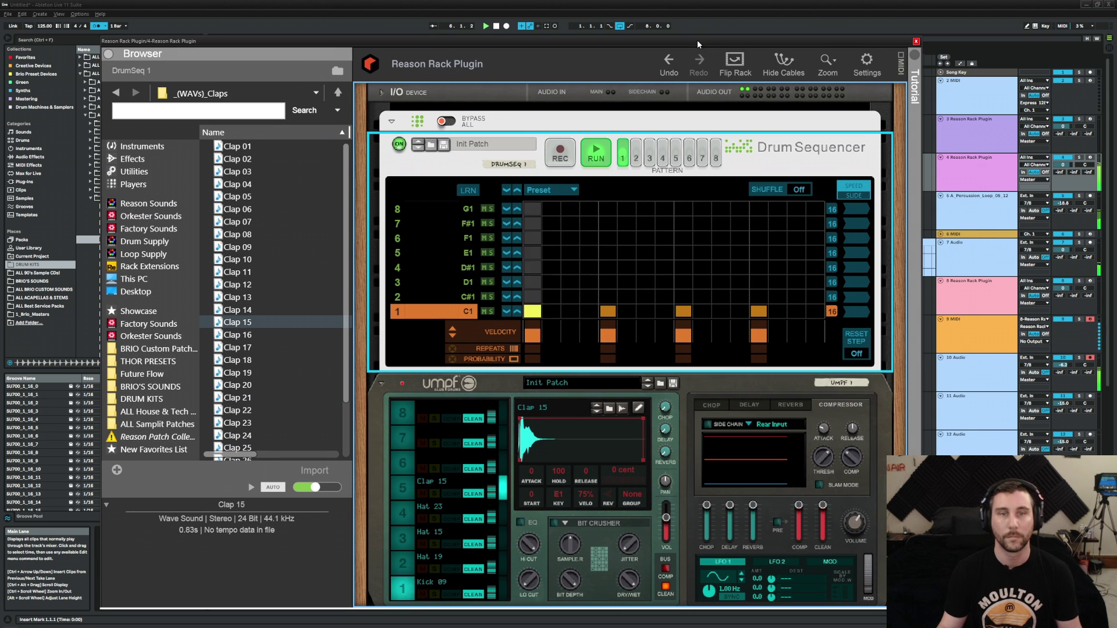
left_click(568, 297)
left_click(645, 297)
left_click(720, 297)
left_click(796, 297)
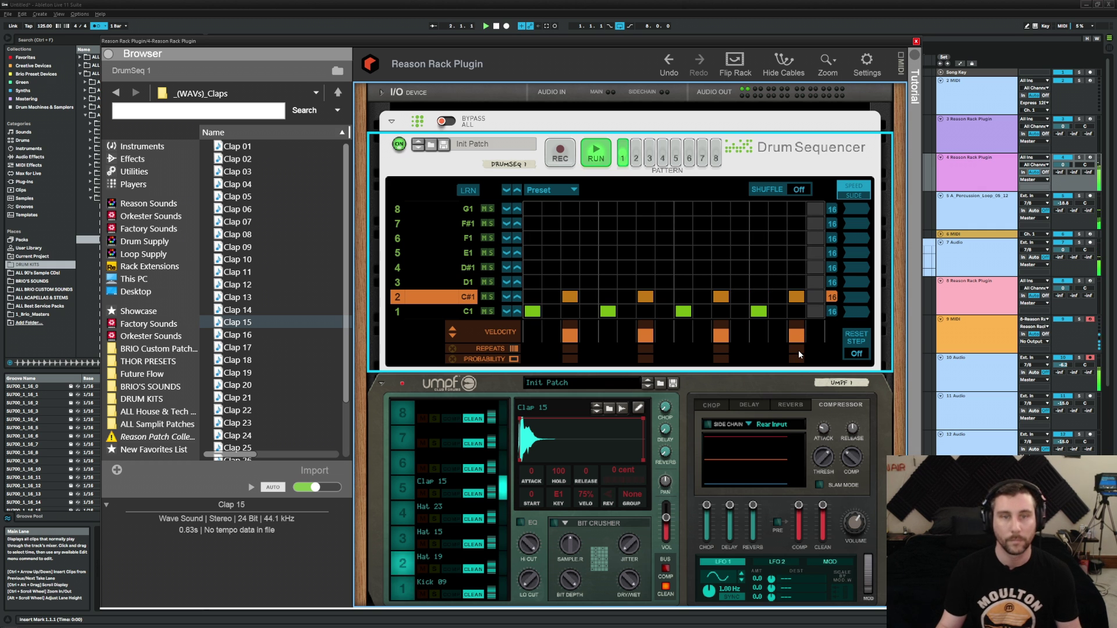
- Try three repeats on step 15 of the C#1 lane, add a hit on step 16 instead, and close the rack window
left_click_drag(800, 345, 803, 336)
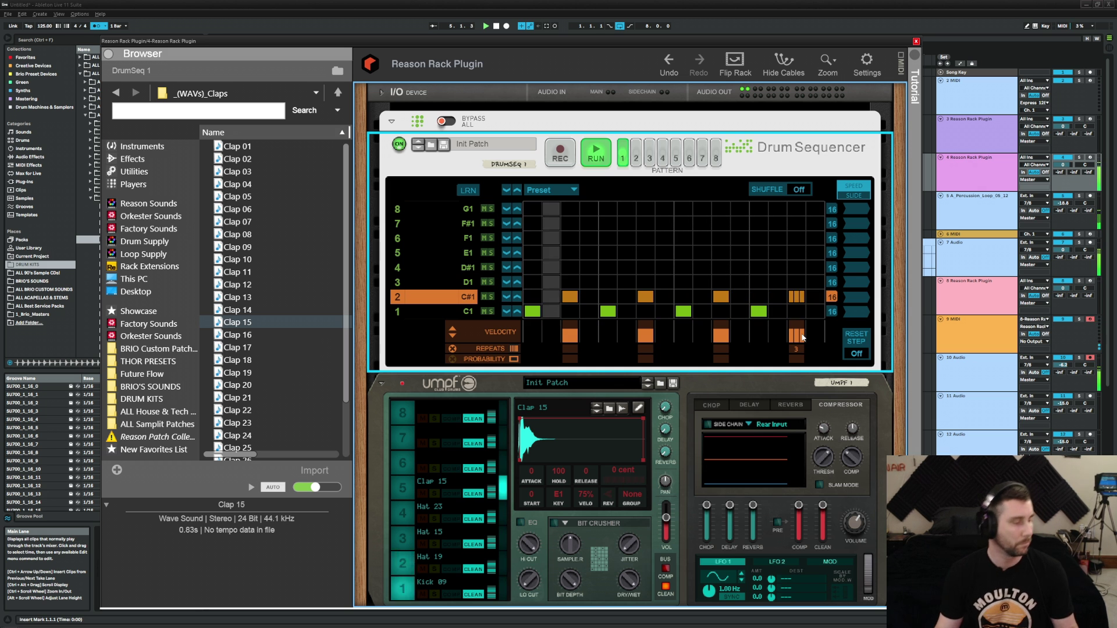
left_click_drag(803, 337, 802, 345)
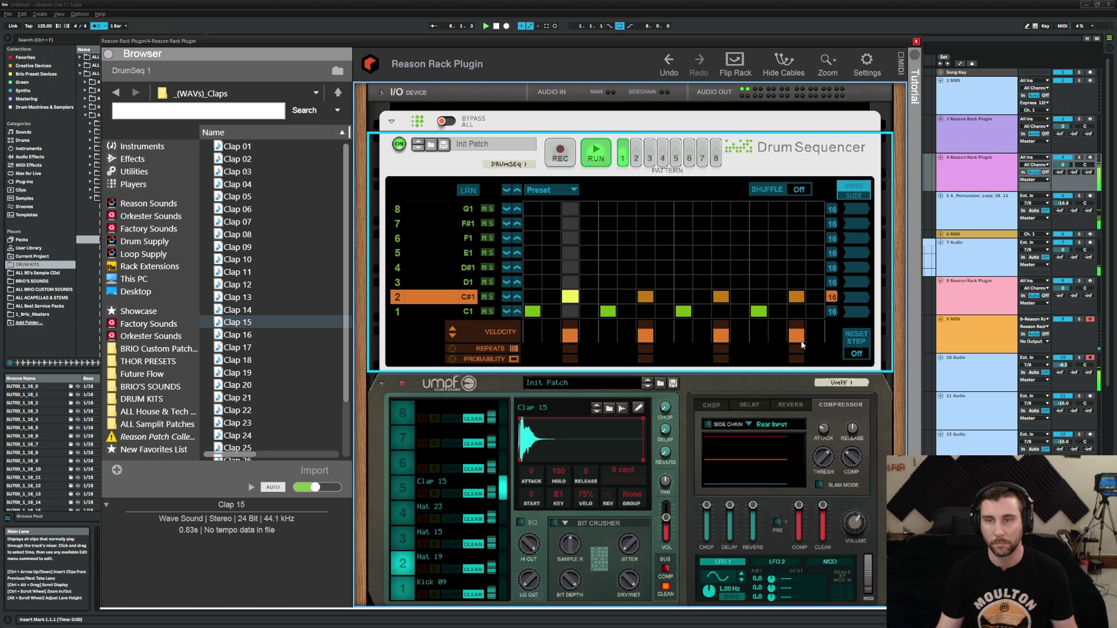
left_click(814, 297)
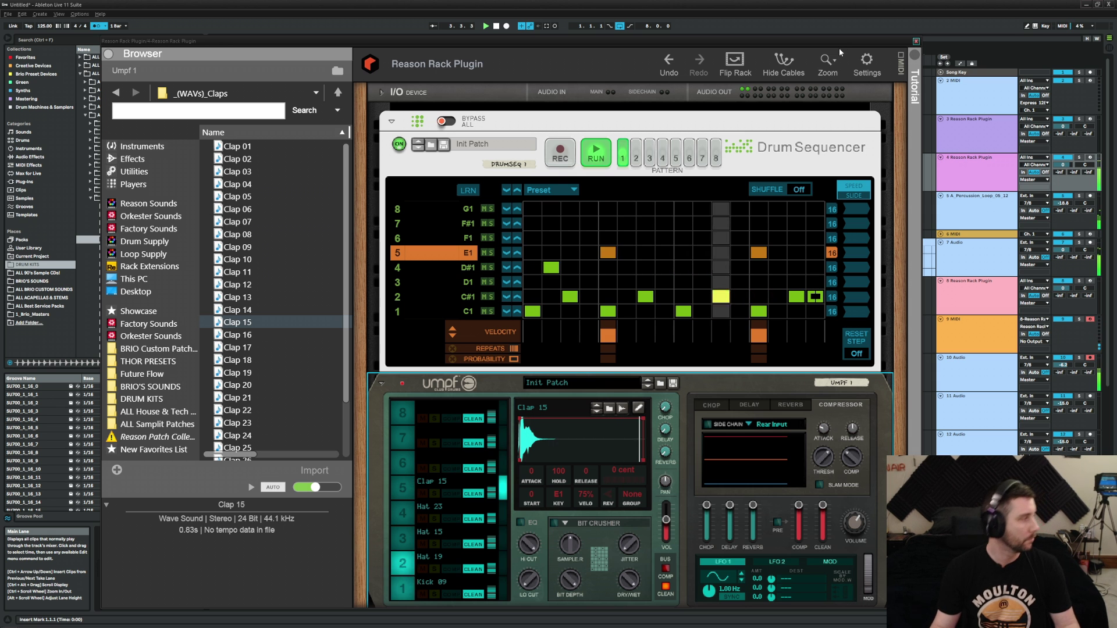
left_click(915, 41)
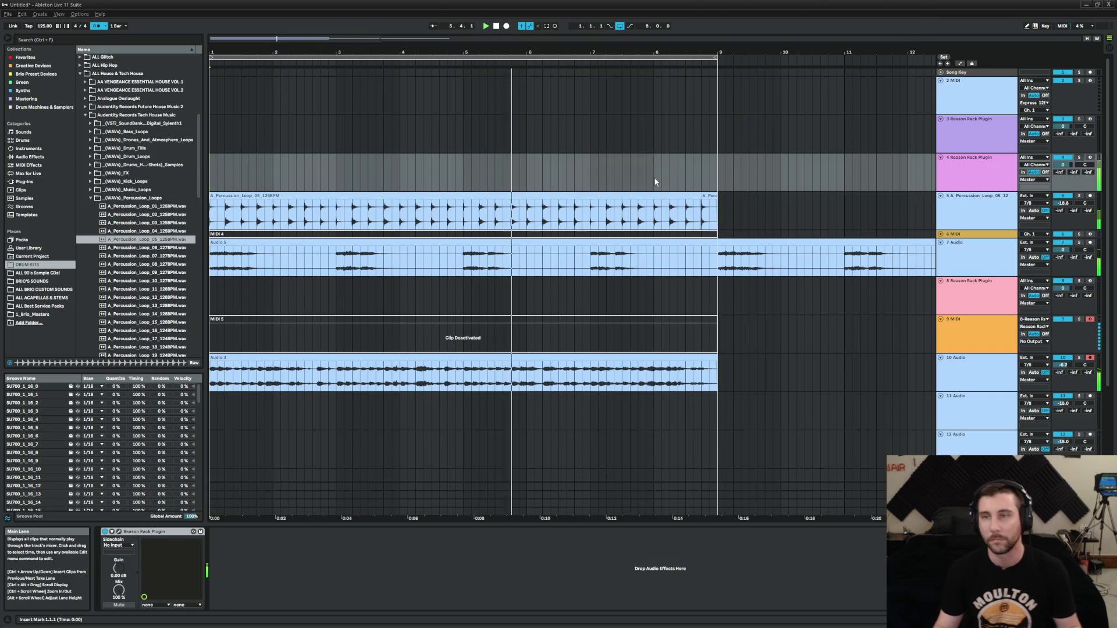
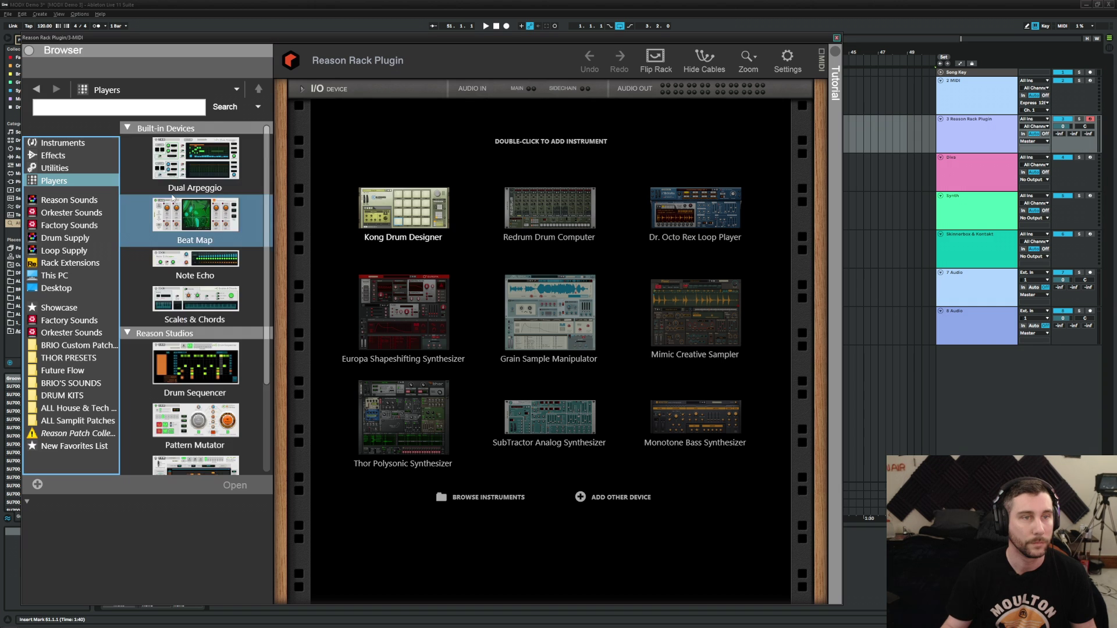
- Add a Drum Sequencer player and an Umpf Retro Beats instrument to the rack on the 3 Reason Rack Plugin track
scroll(195, 291, "down", 3)
left_click_drag(196, 251, 551, 99)
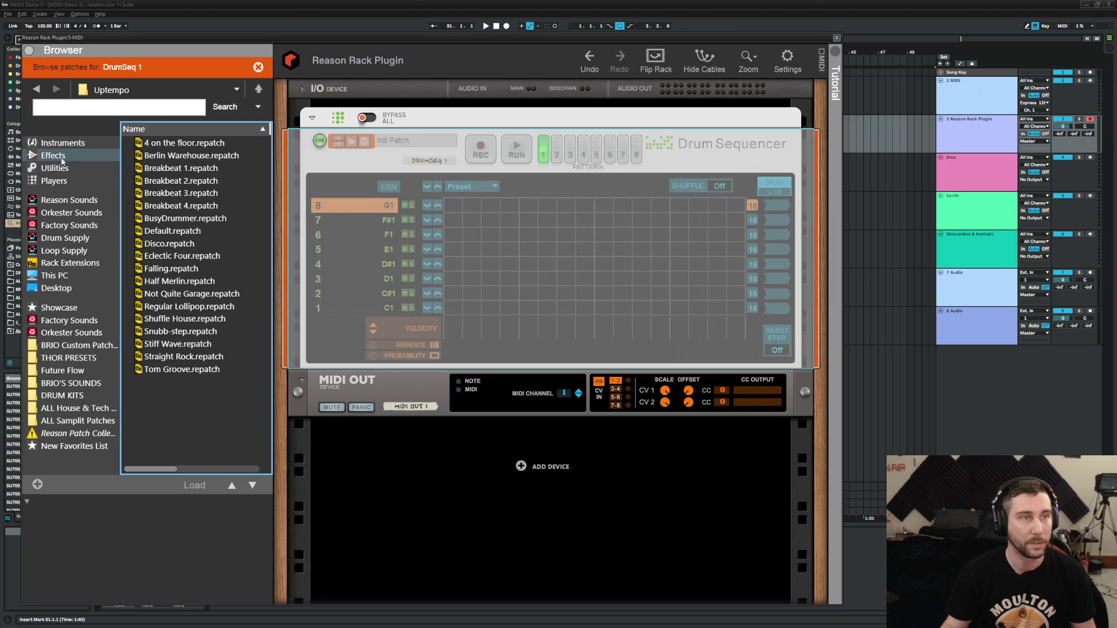
scroll(196, 302, "down", 10)
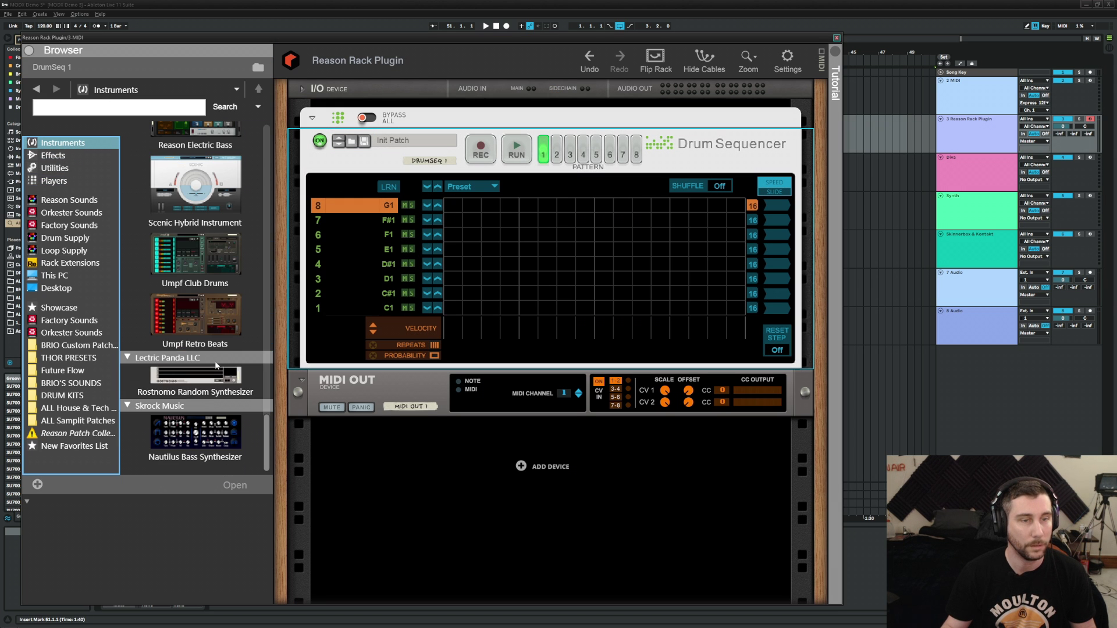
left_click(198, 317)
left_click_drag(198, 313, 494, 389)
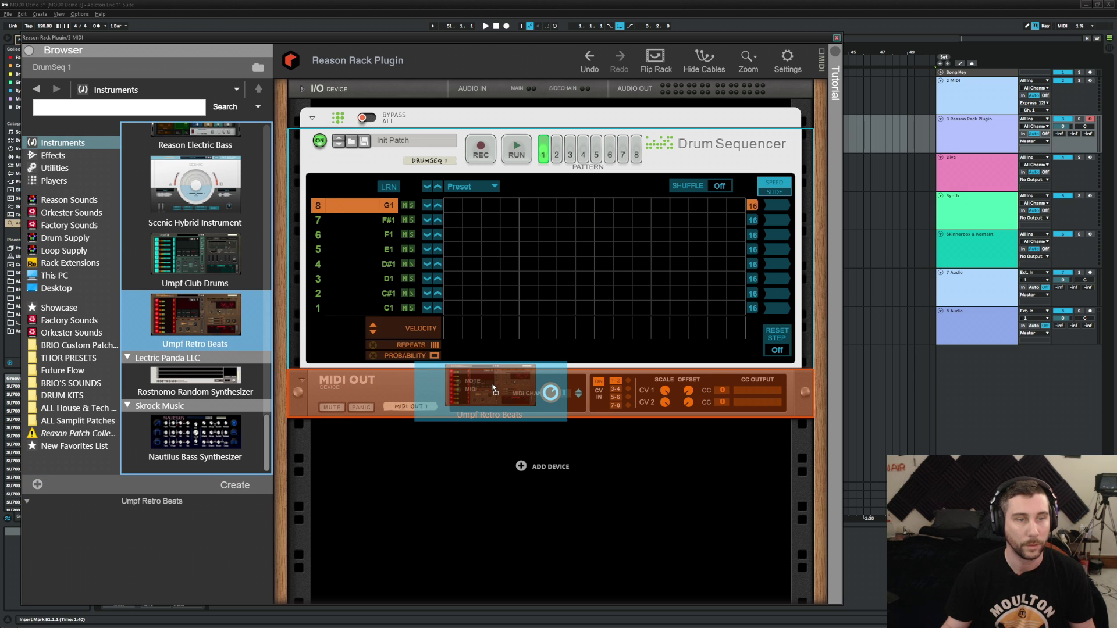
left_click_drag(494, 389, 493, 388)
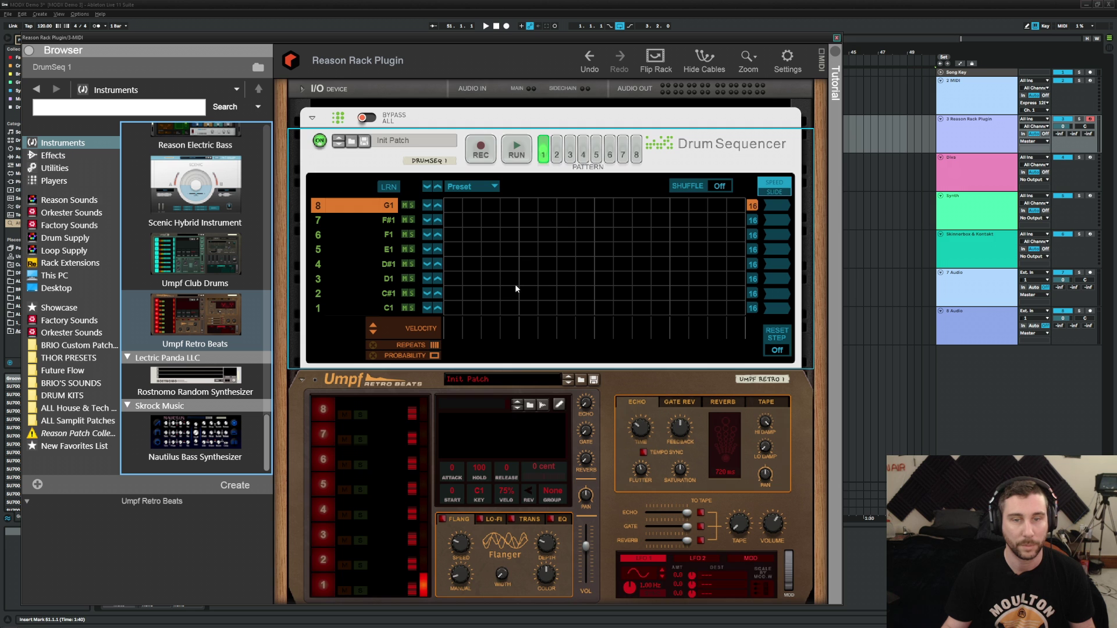
- Load the Boney Hems kit patch into the Umpf Retro Beats device
scroll(575, 262, "down", 2)
scroll(580, 261, "up", 1)
left_click(581, 323)
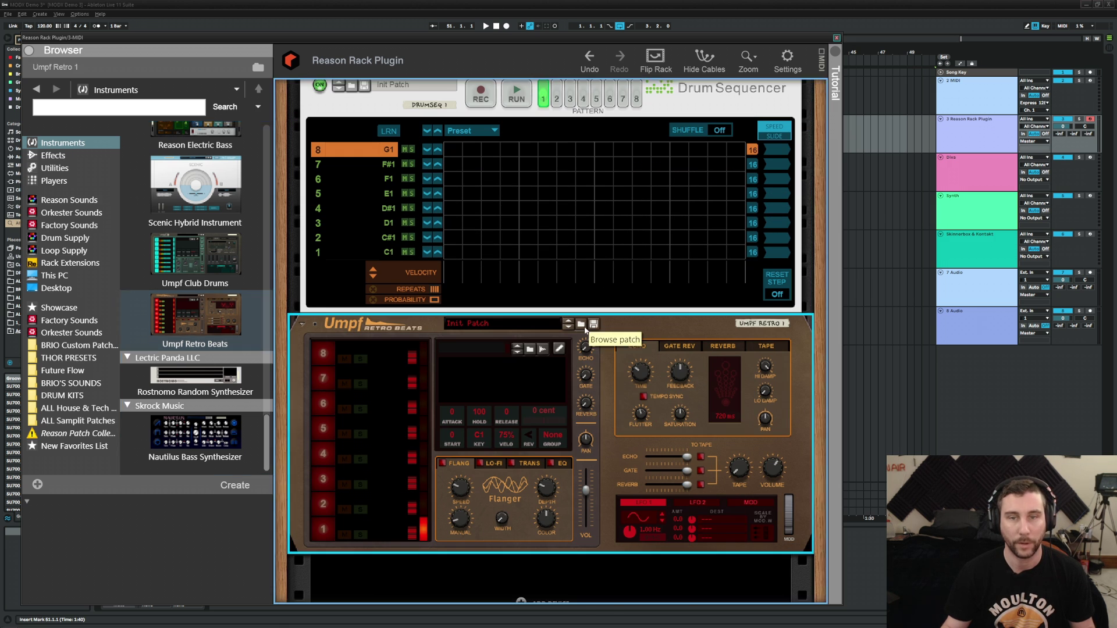
double_click(195, 272)
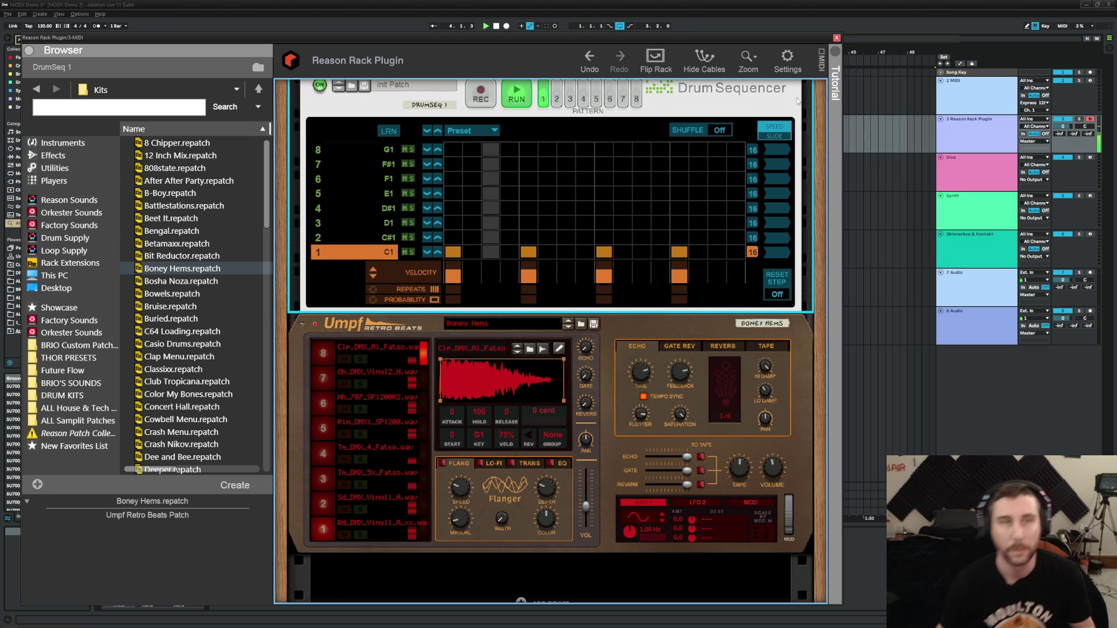
- Add hits to the Drum Sequencer's F1 lane on steps 3, 7, 11 and 15, plus one on step 16 with lowered velocity and probability
scroll(686, 264, "up", 2)
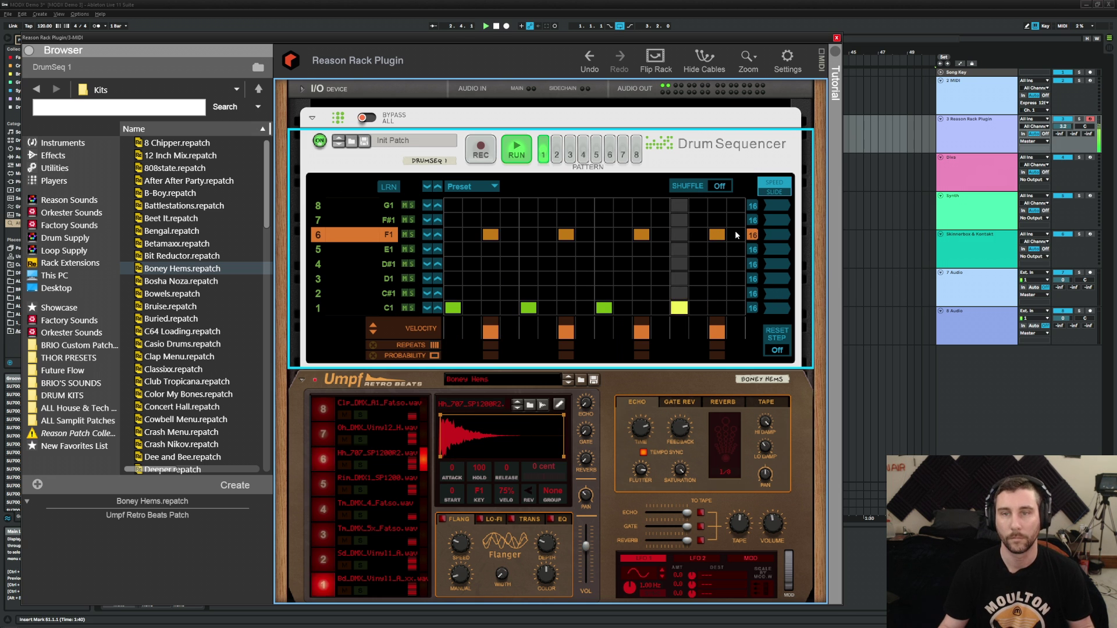
left_click(735, 235)
left_click_drag(738, 328, 745, 339)
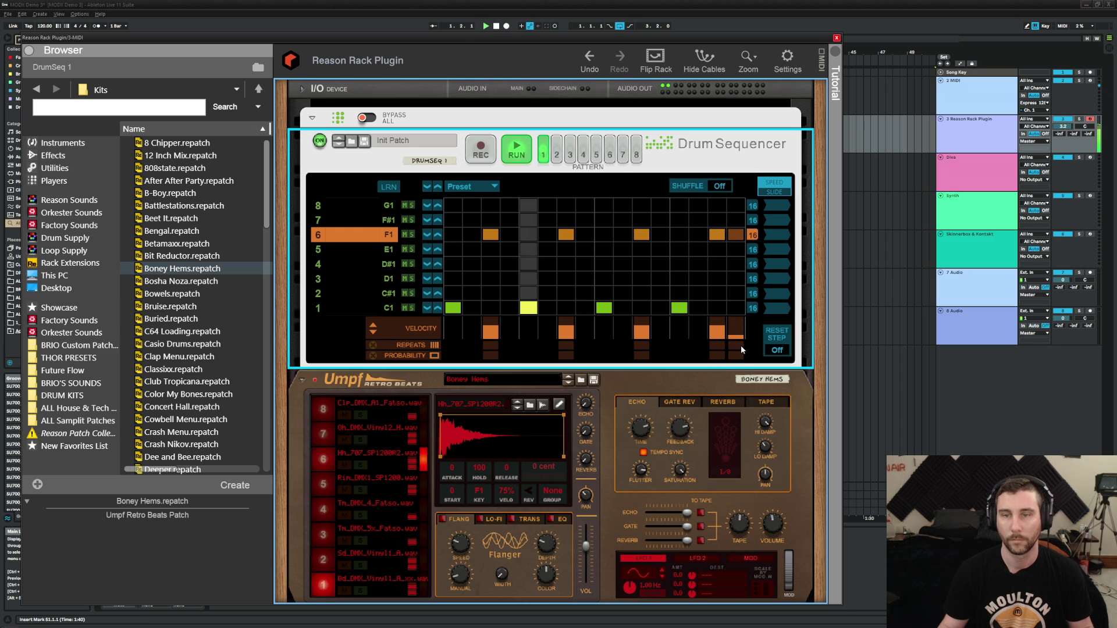
left_click_drag(736, 354, 740, 390)
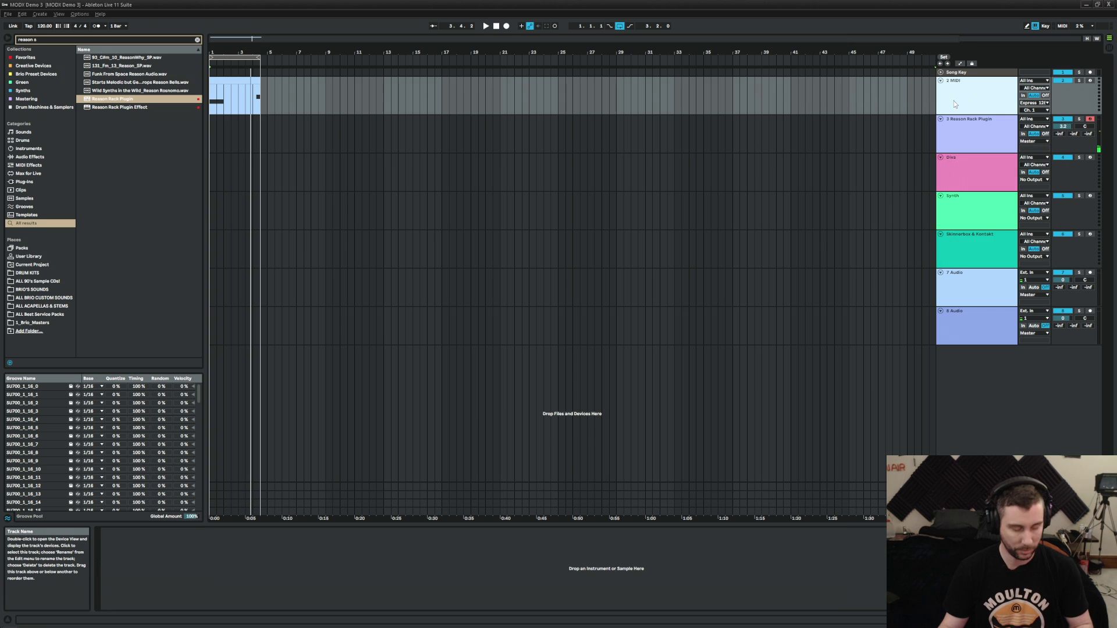
- Insert an audio track below the 2 MIDI track, arm it for recording and set its input channel to 7/8
key("ctrl+t")
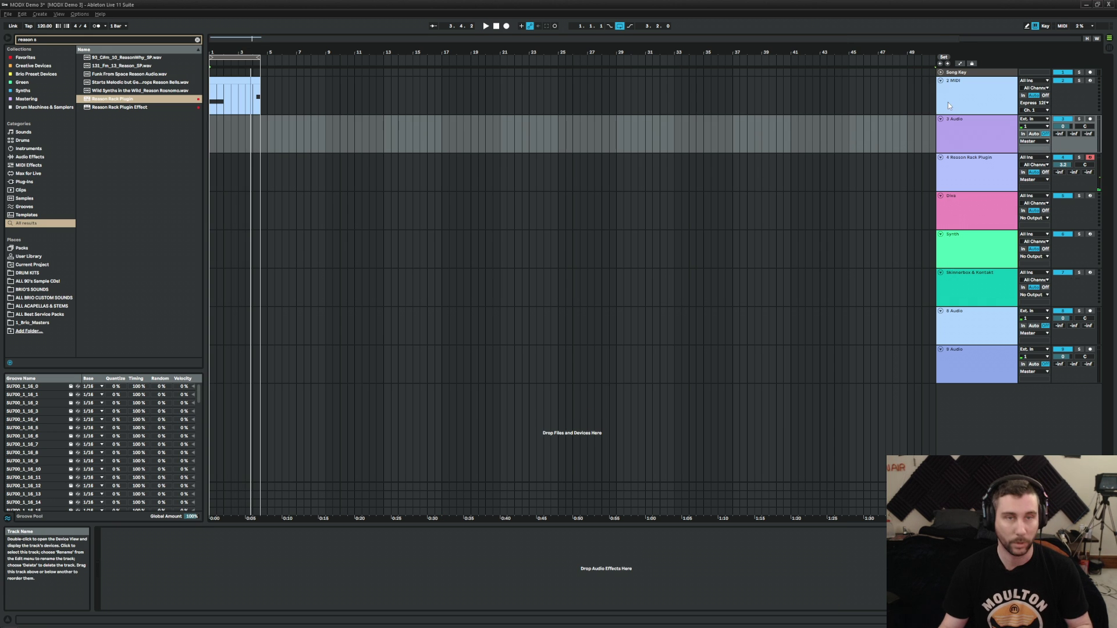
left_click(1091, 120)
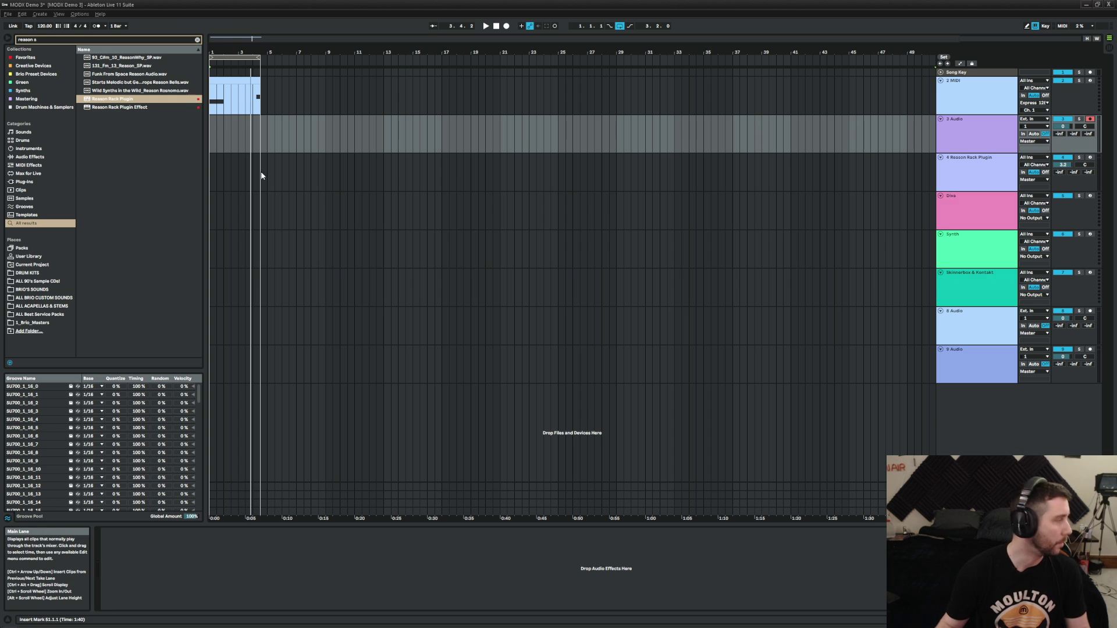
left_click(496, 27)
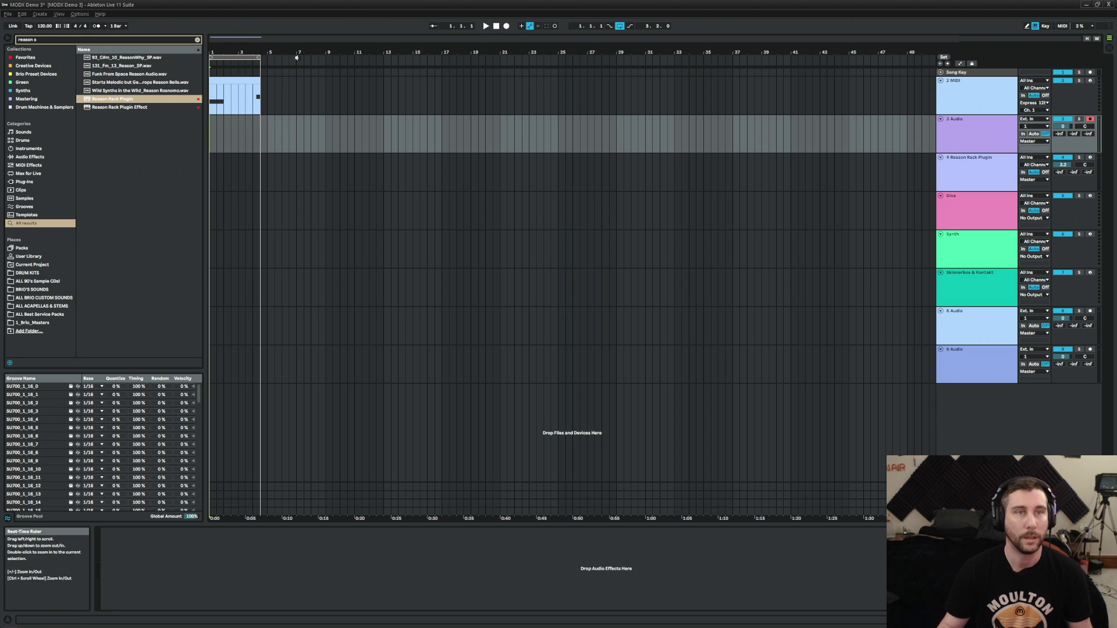
left_click(507, 26)
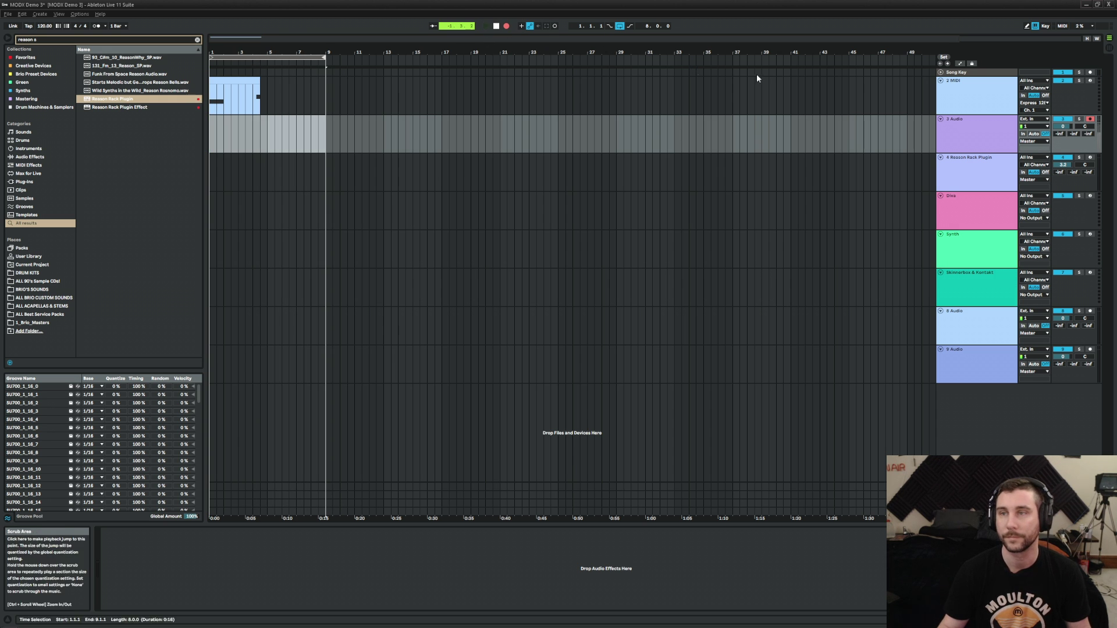
left_click(1023, 127)
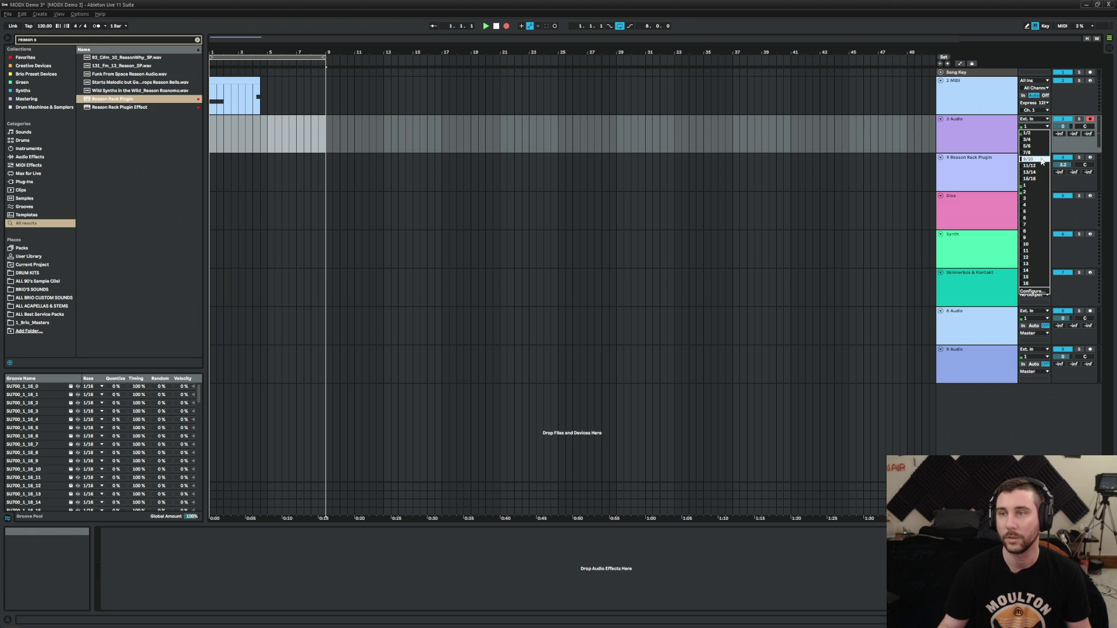
left_click(1035, 153)
- Try recording a take on the 3 Audio track while extending the MIDI clip to bar 5, and undo it
key("F9")
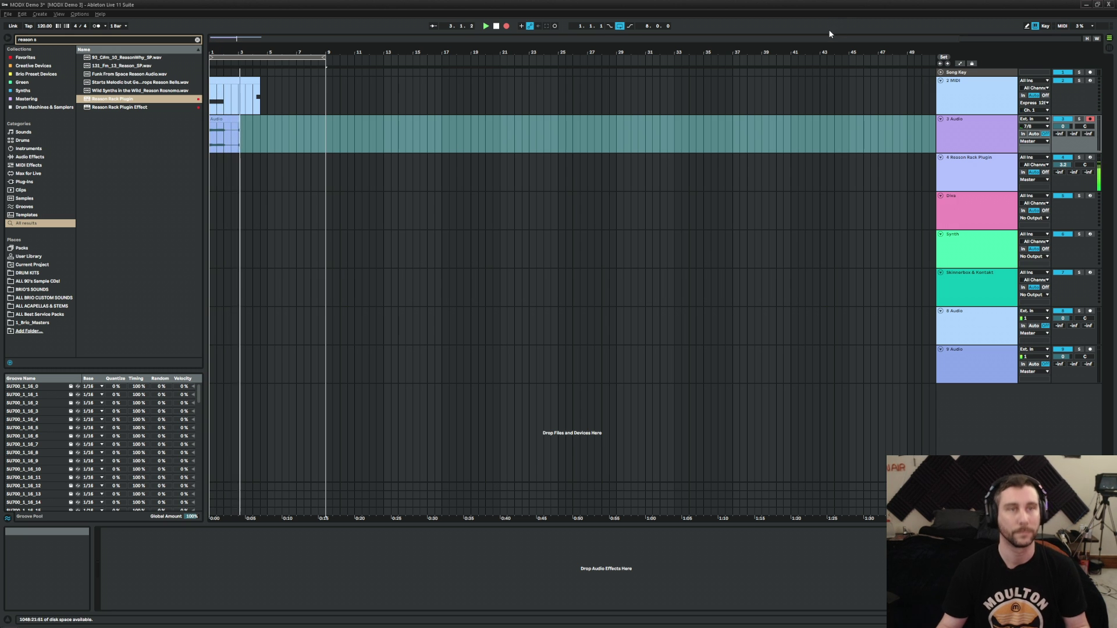
left_click(262, 81)
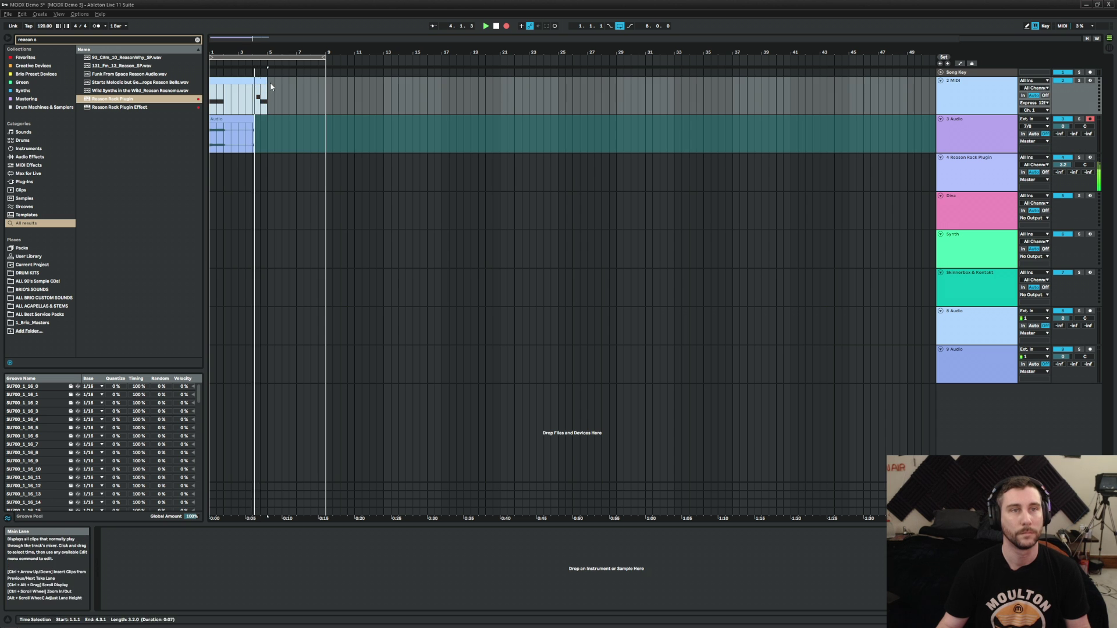
key("space")
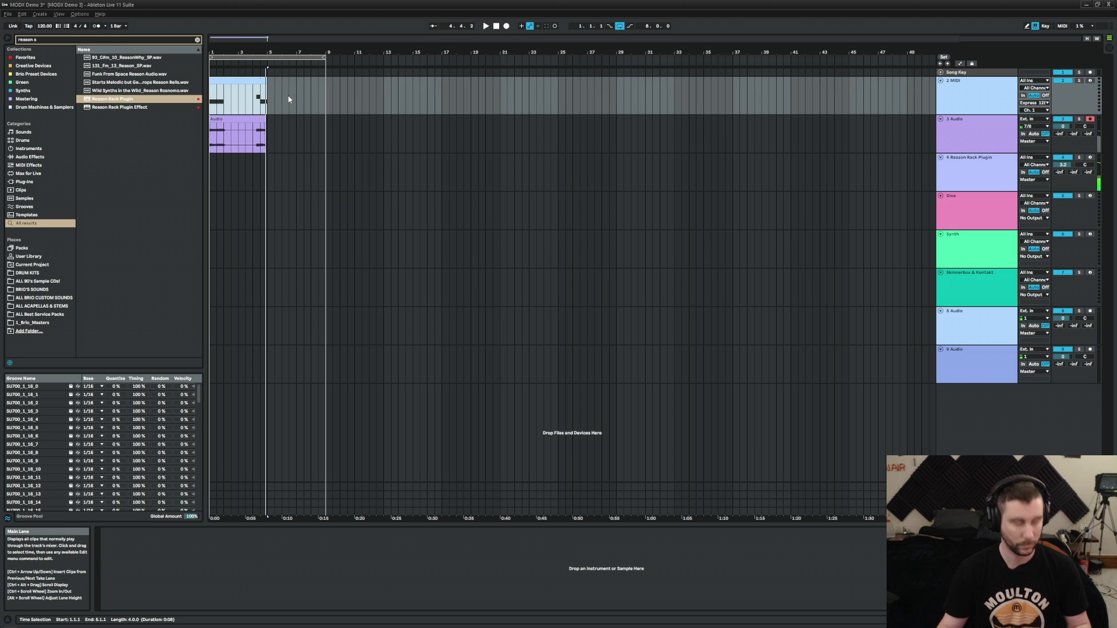
key("ctrl+z")
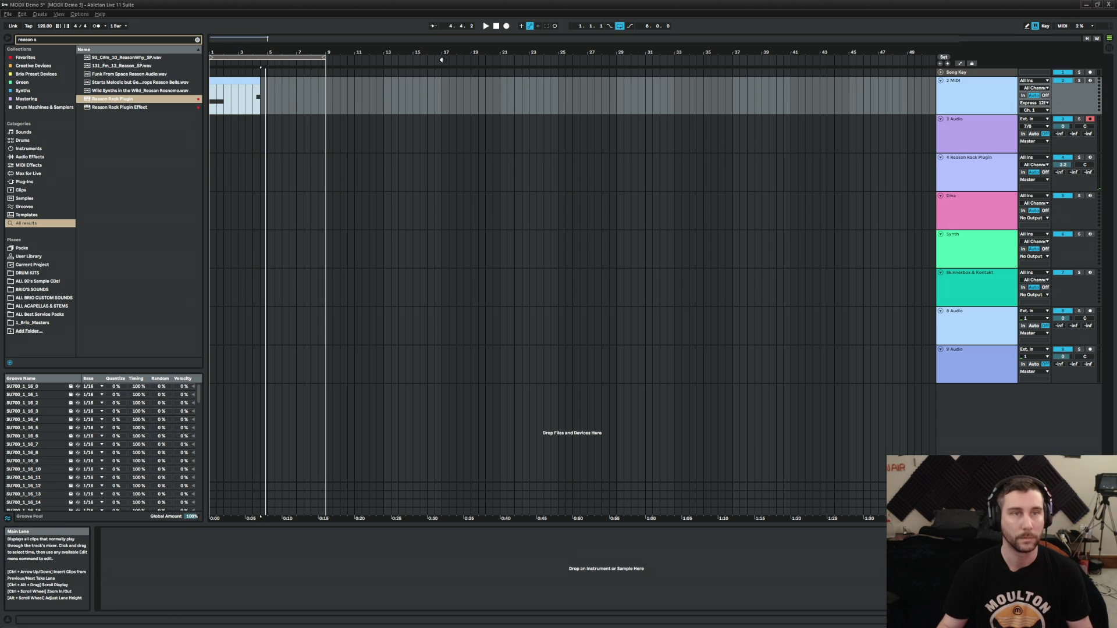
- Extend the 2 MIDI clip to end at bar 5 and move its last note to beat 4.4
left_click_drag(267, 92, 205, 92)
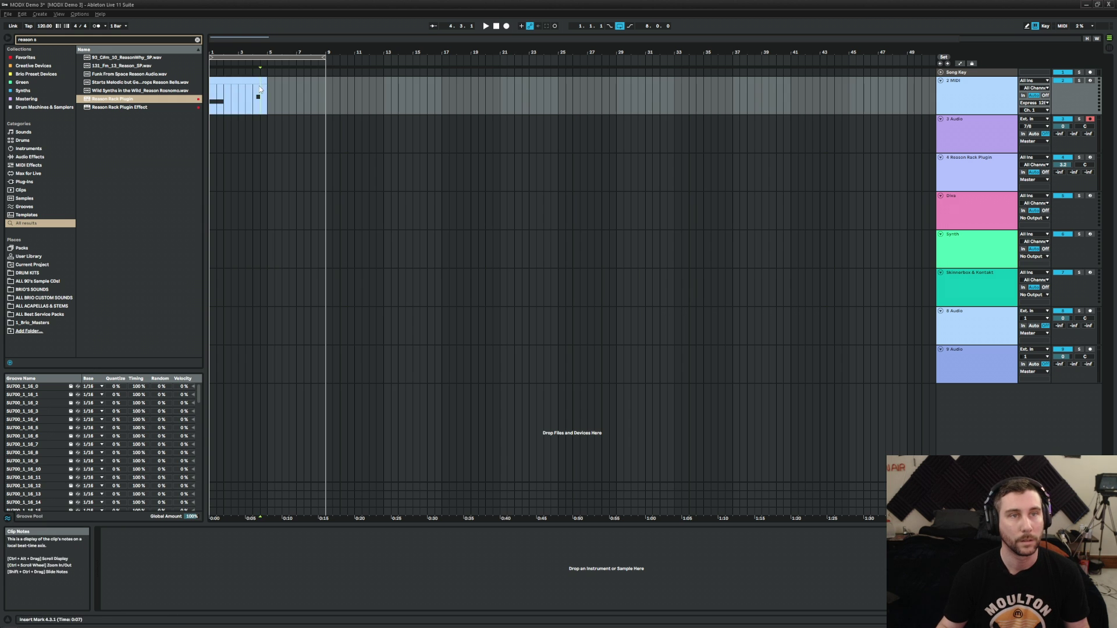
double_click(249, 101)
left_click(983, 499)
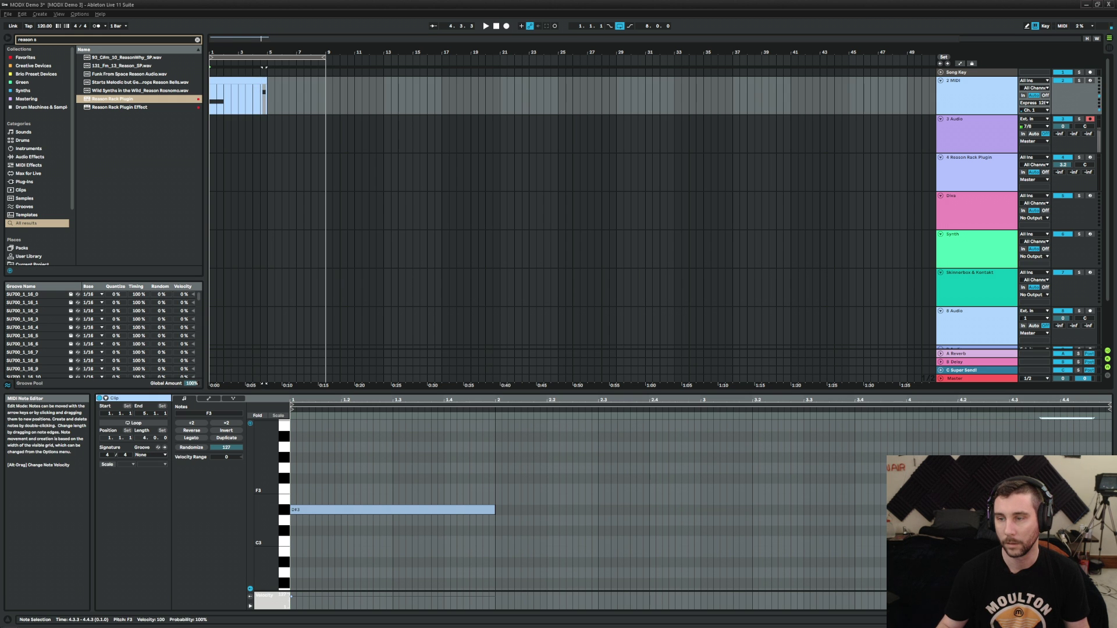
- Record the synth's output from bar 1 onto the 3 Audio track until just past bar 5
left_click(266, 80)
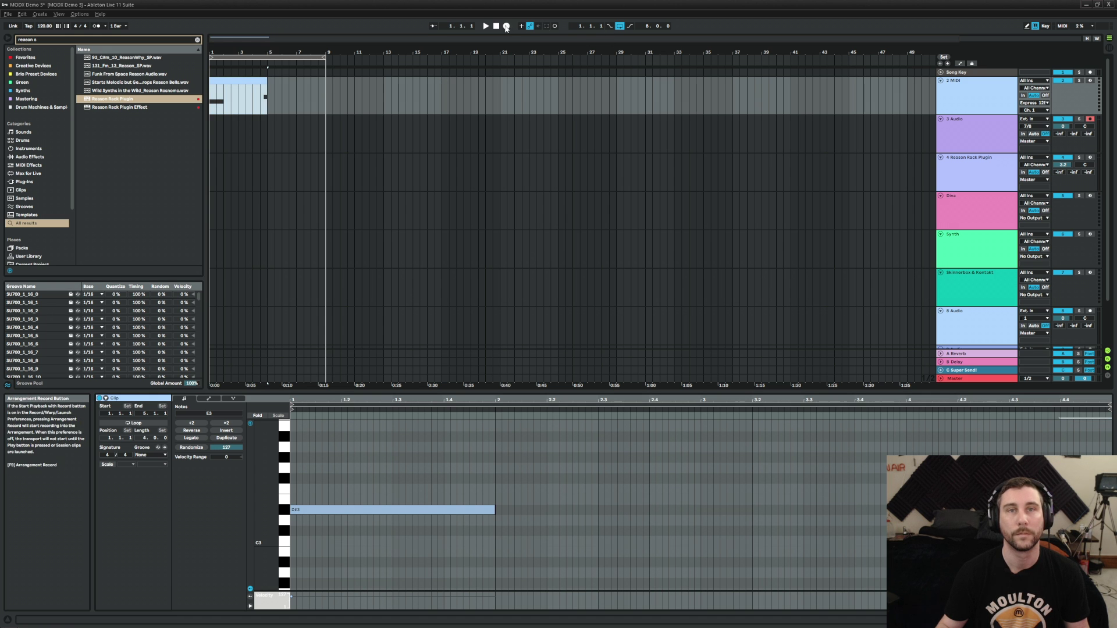
key("F9")
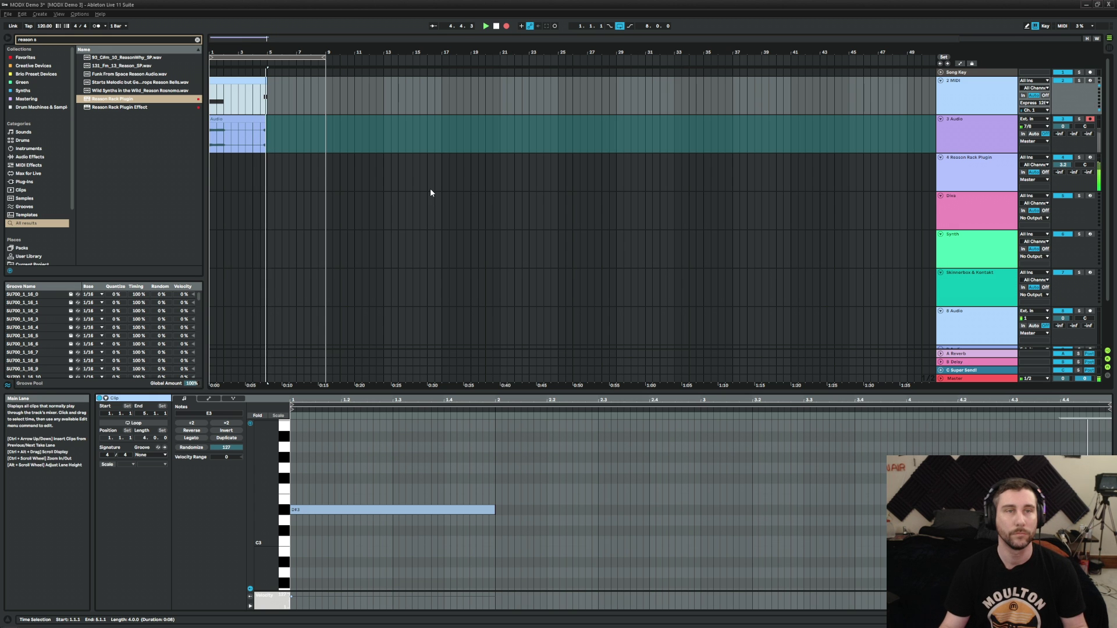
key("space")
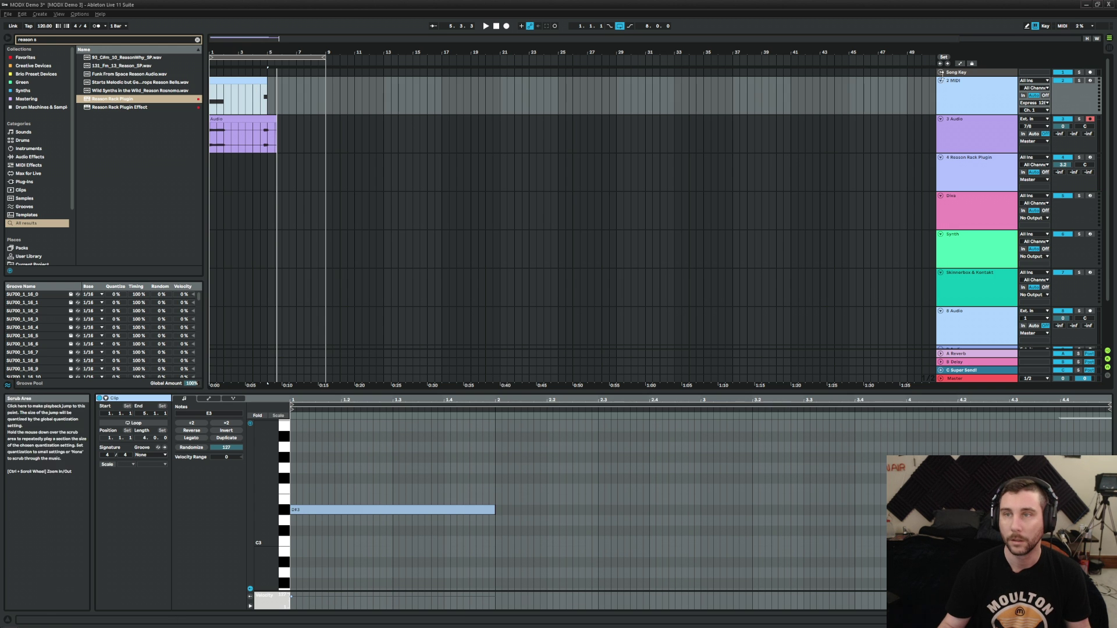
- Set the 2 MIDI track's MIDI output to No Output and collapse the track
left_click(1034, 94)
left_click(1036, 104)
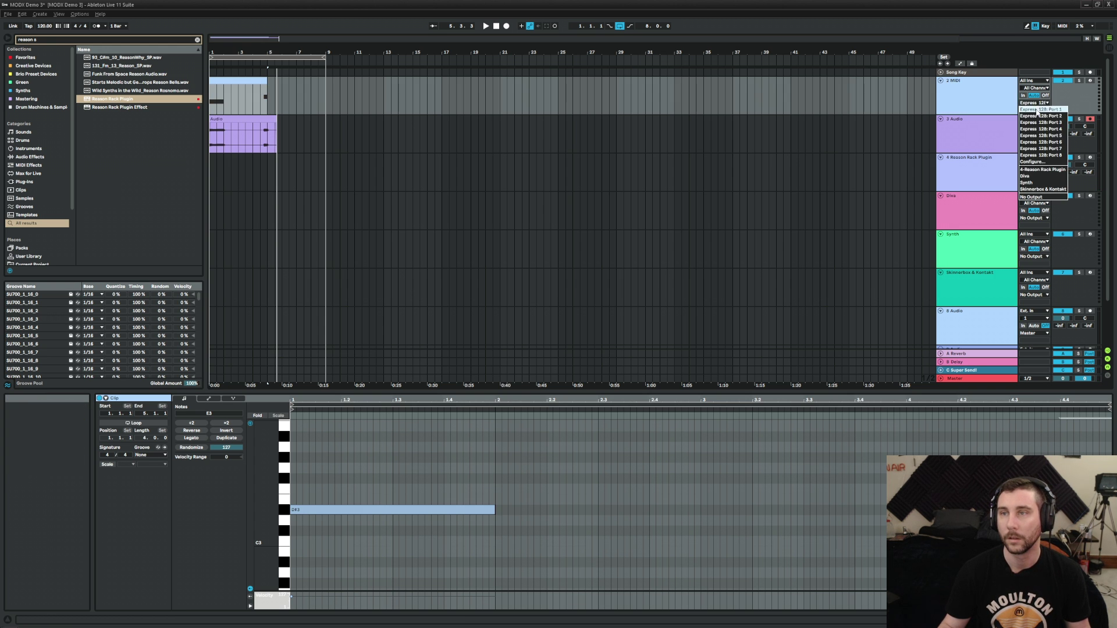
left_click(1039, 198)
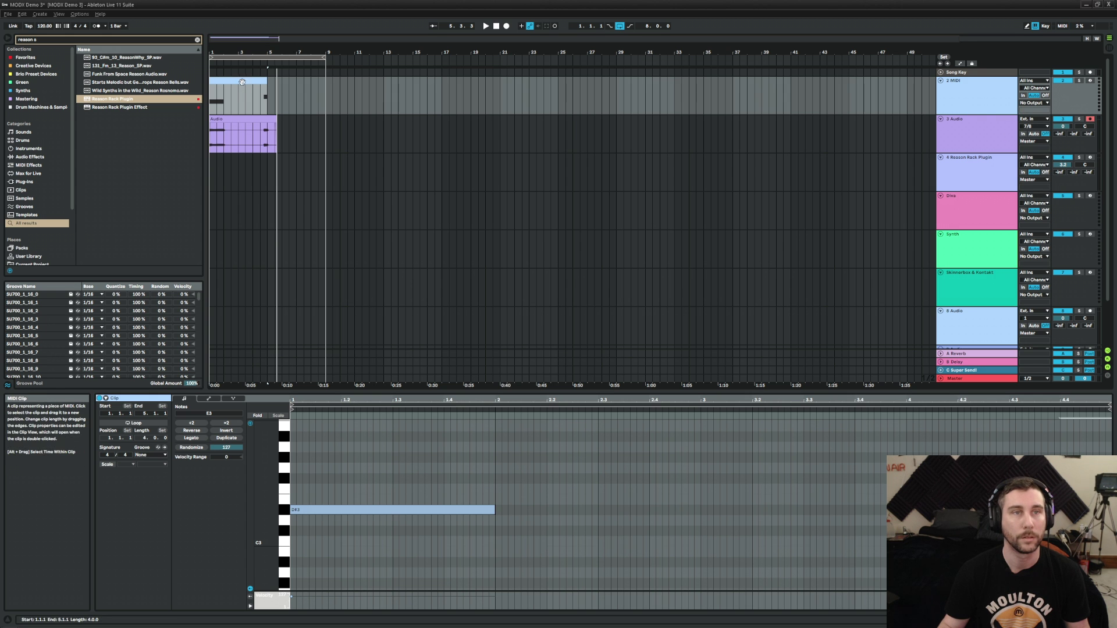
left_click(940, 81)
- Trim the recorded clip on the 3 Audio track to end at bar 5 and duplicate it up to bar 9
left_click_drag(275, 88, 267, 88)
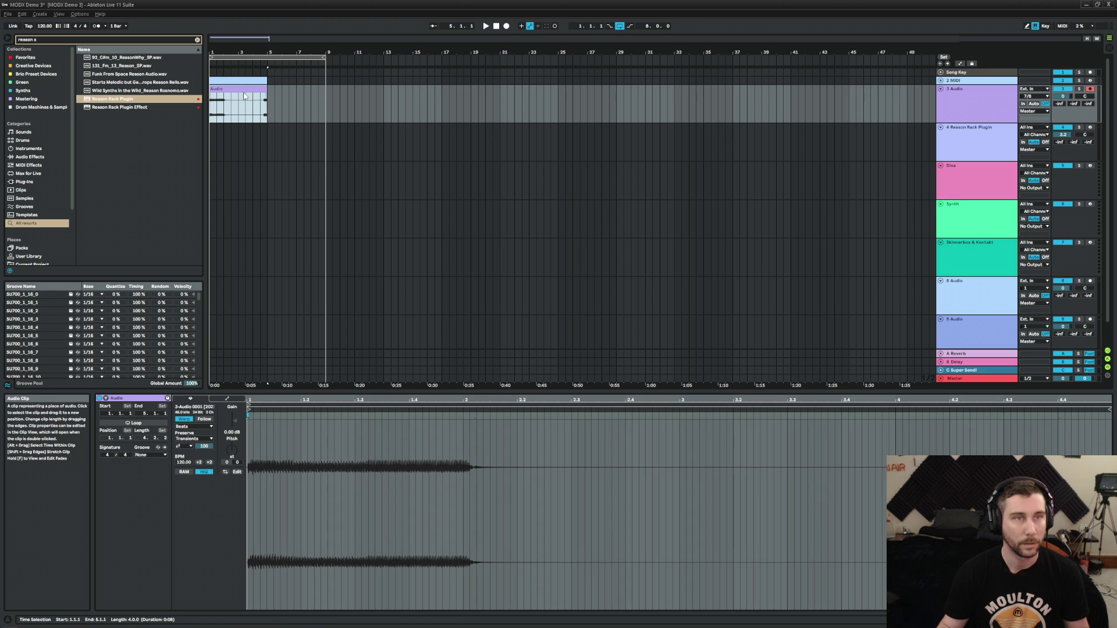
key("ctrl+d")
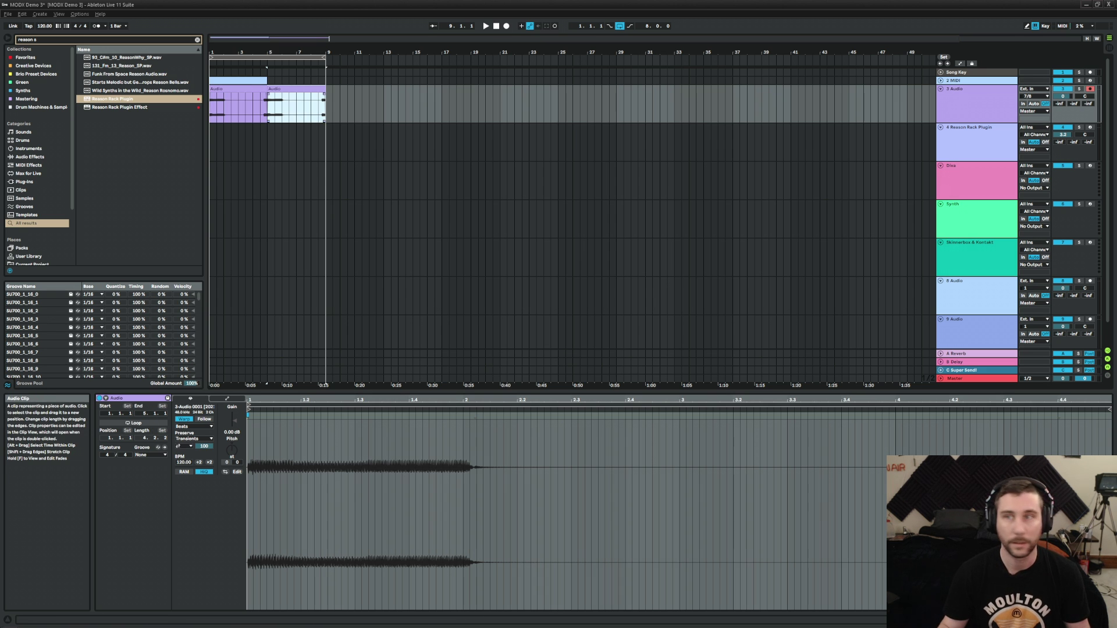
- Play back the recorded audio clips together with the Reason Rack drums, restarting from the first clip
left_click(979, 140)
key("space")
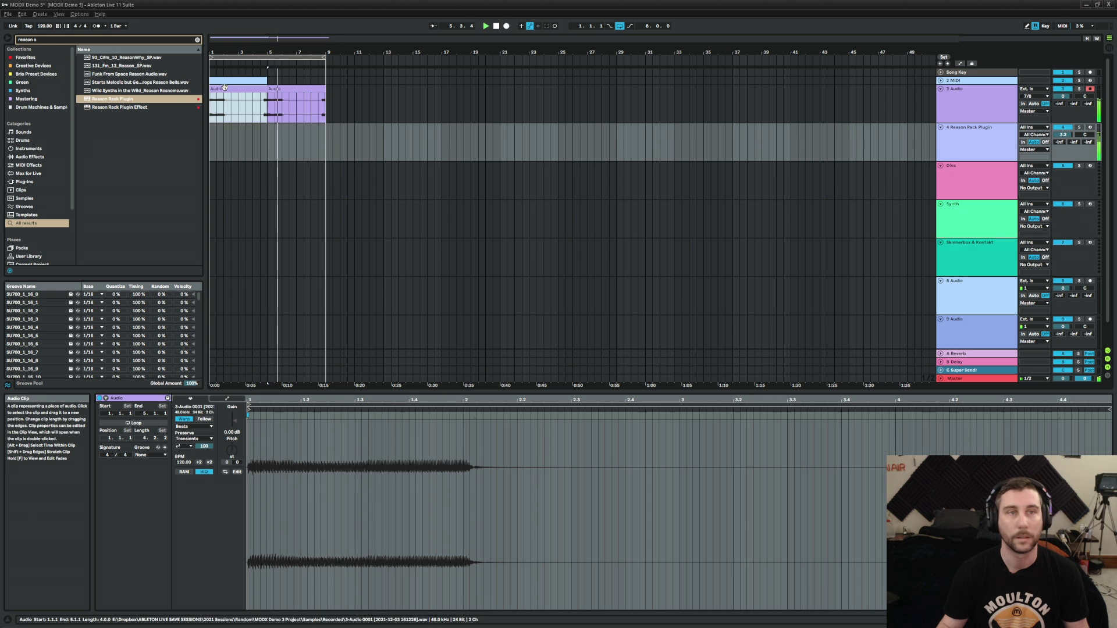
left_click(233, 89)
key("space")
key("space")
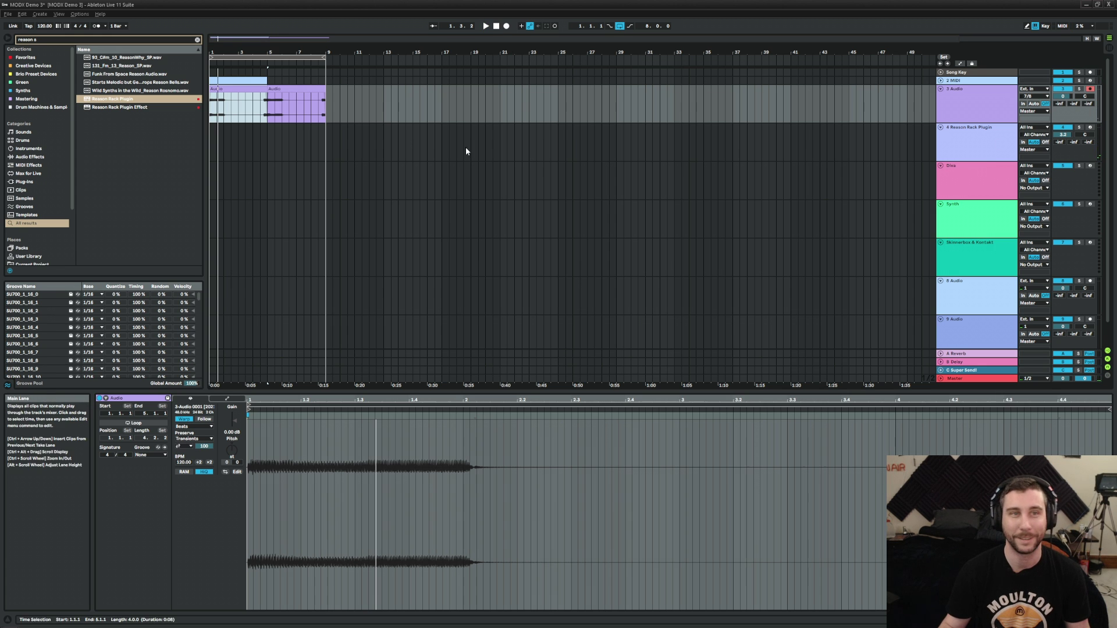
- Delete the unused tracks from Diva down to 9 Audio
left_click(974, 170)
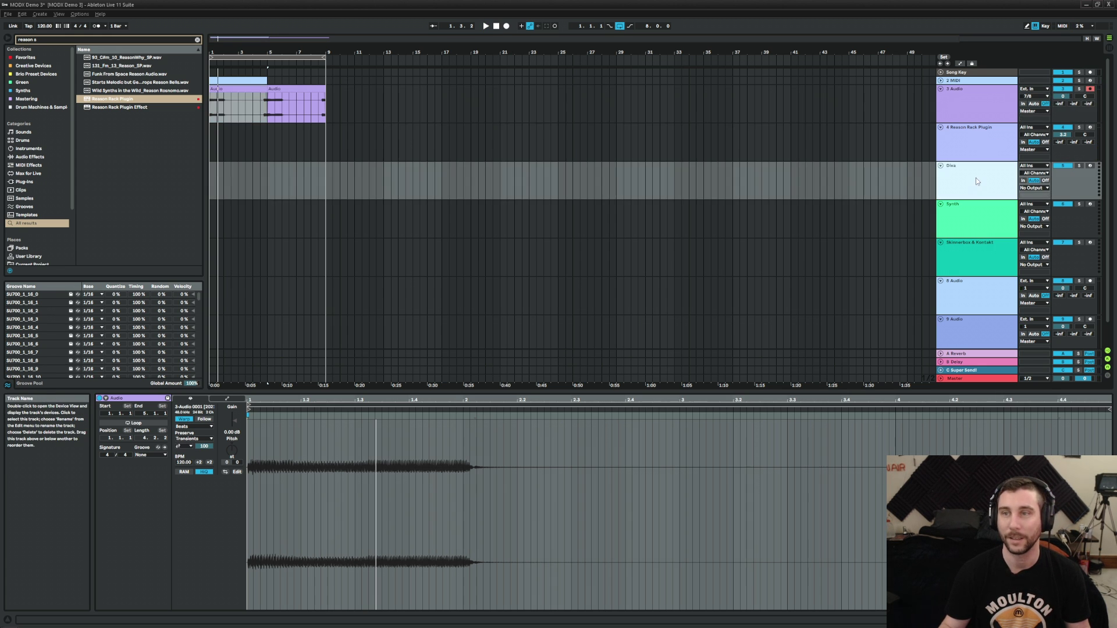
left_click(984, 330, "shift")
key("Delete")
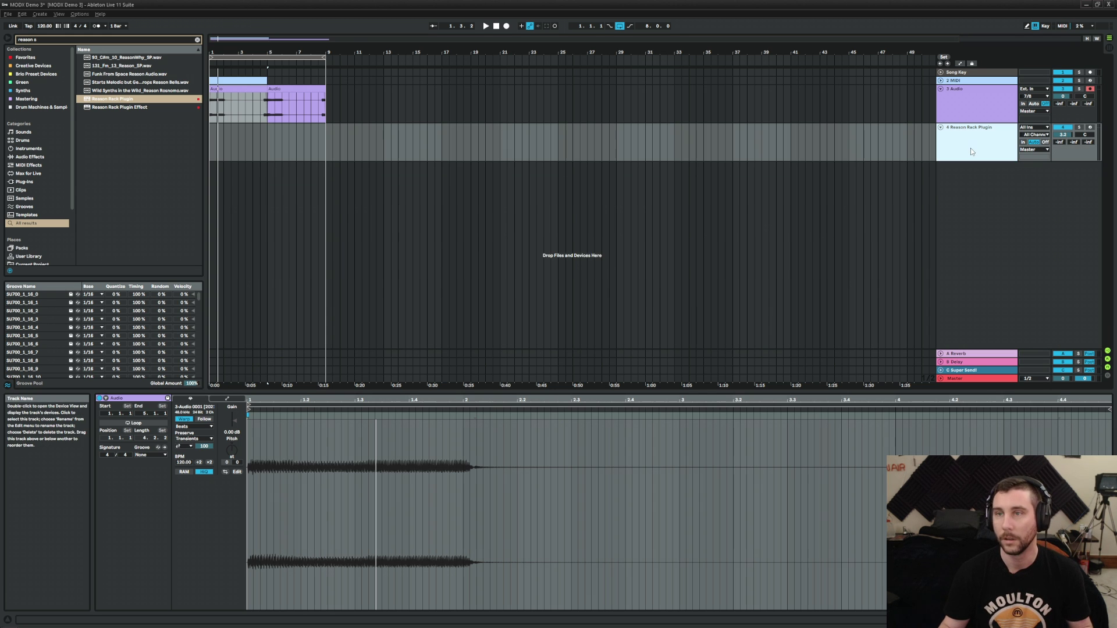
- Insert a MIDI track below 4 Reason Rack Plugin, route its output to the Express 128 interface on Ch. 2, and arm it
key("ctrl+shift+t")
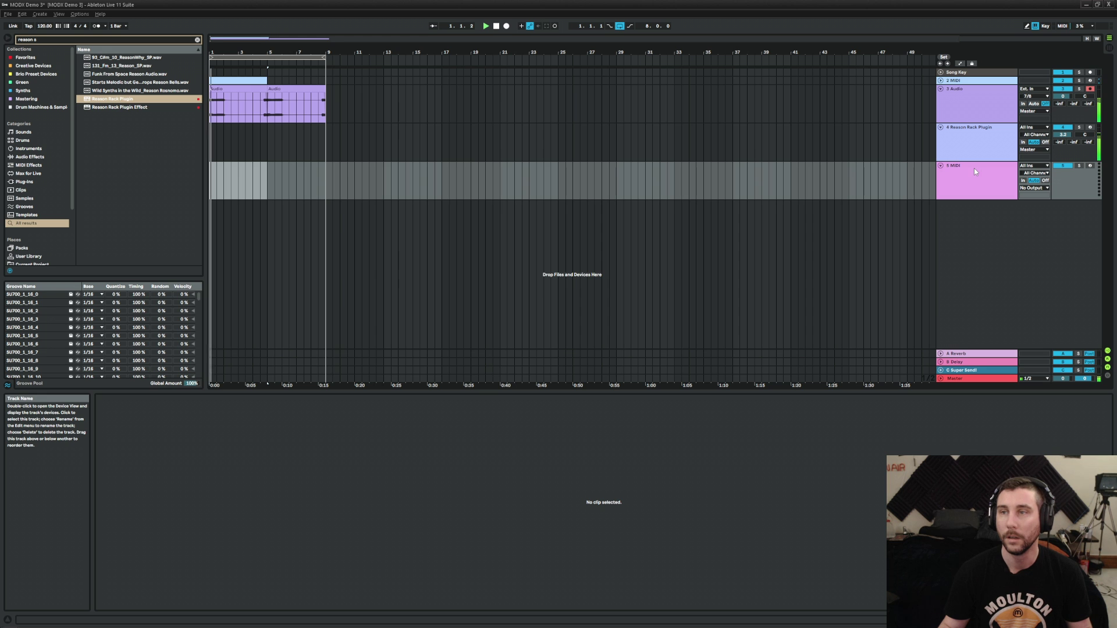
left_click(983, 178)
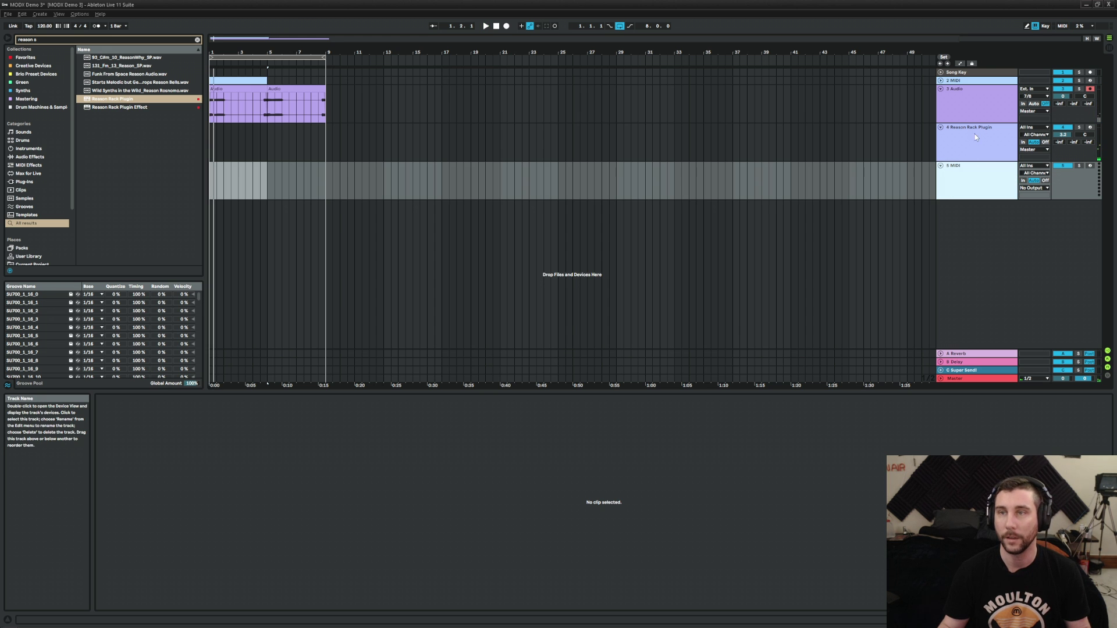
left_click(1034, 188)
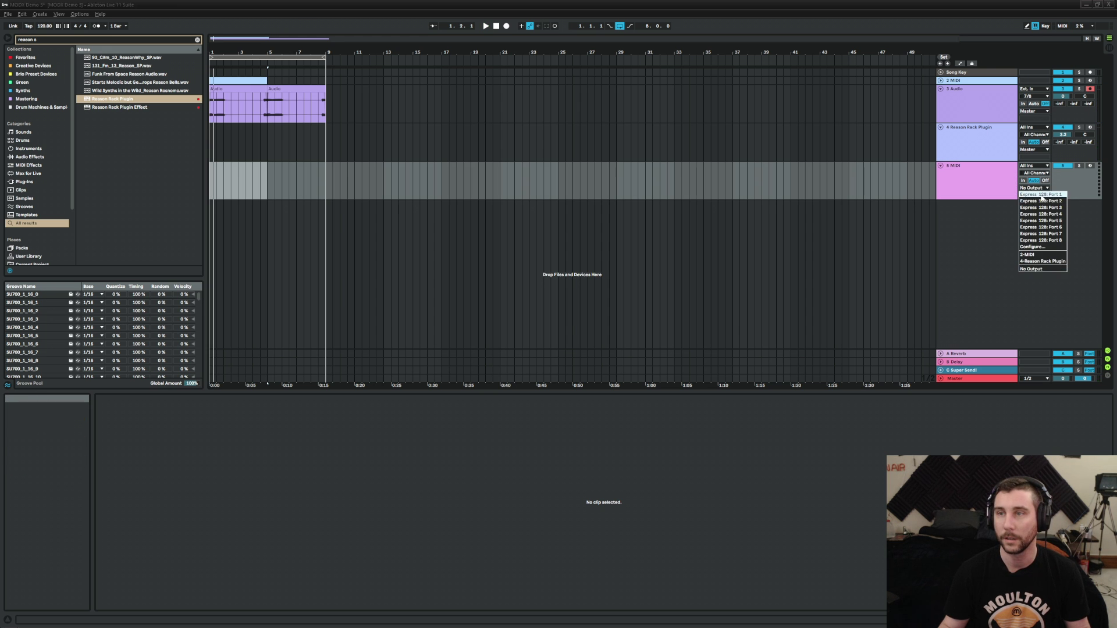
left_click(1038, 208)
left_click(1034, 194)
left_click(1033, 207)
left_click(1090, 167)
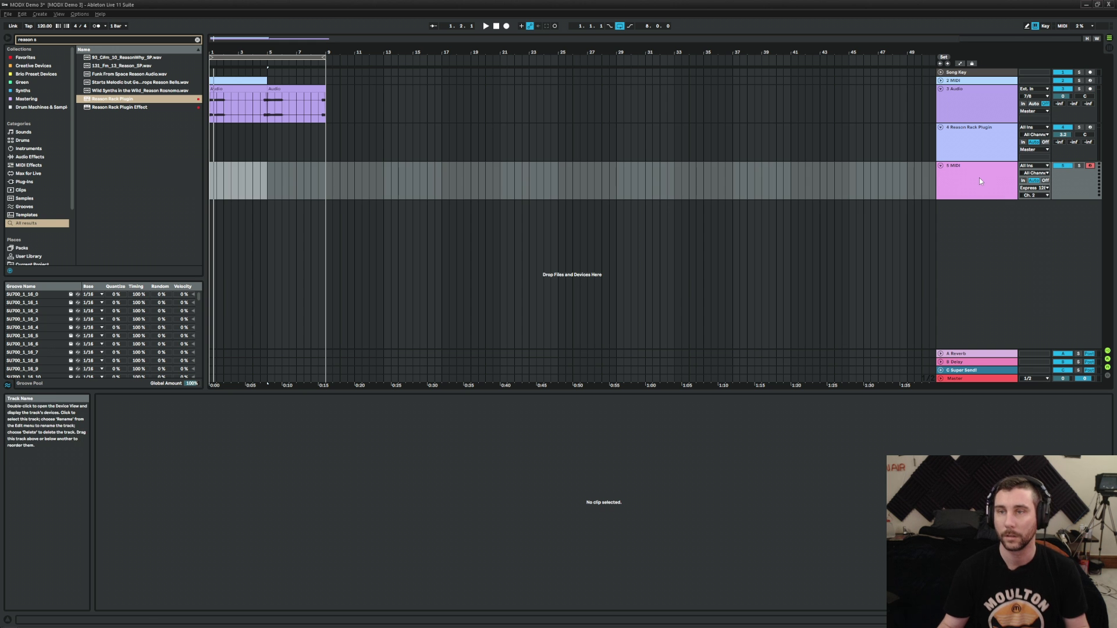